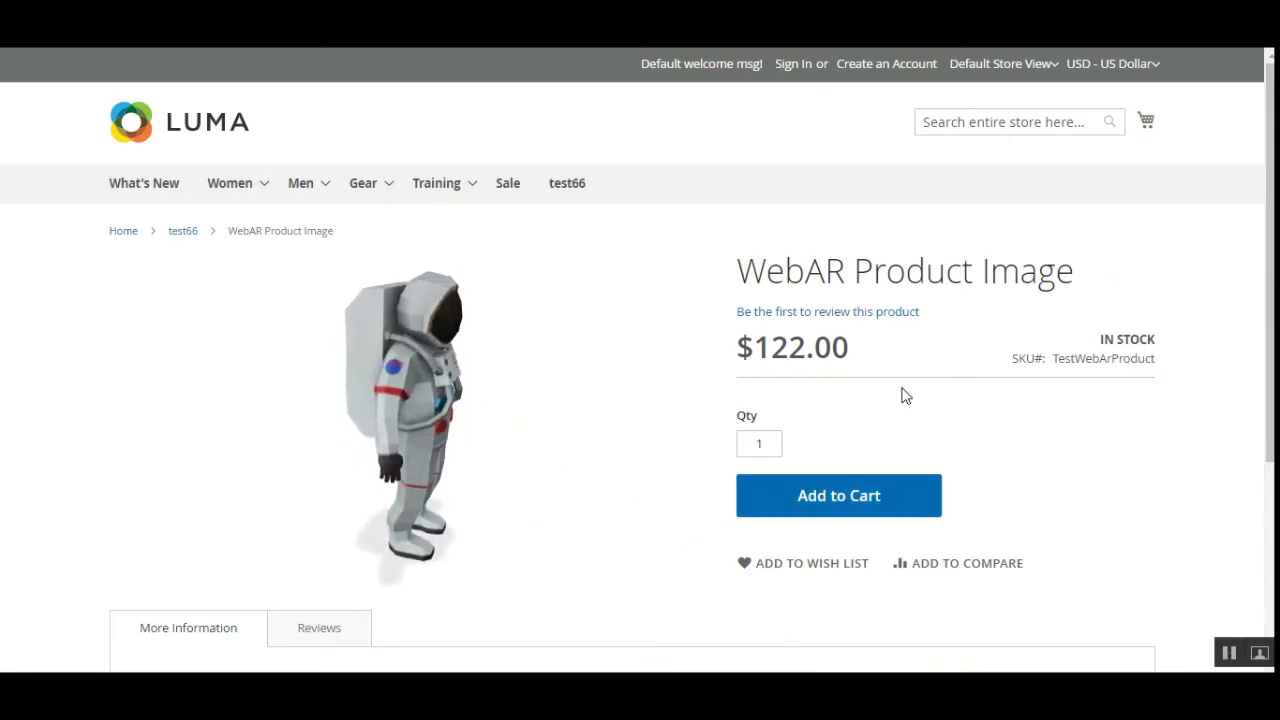
- Rotate the storefront astronaut 3D model to inspect it from a side view and other angles
left_click_drag(1272, 222, 1272, 257)
scroll(409, 368, "up", 1)
left_click_drag(766, 260, 1056, 260)
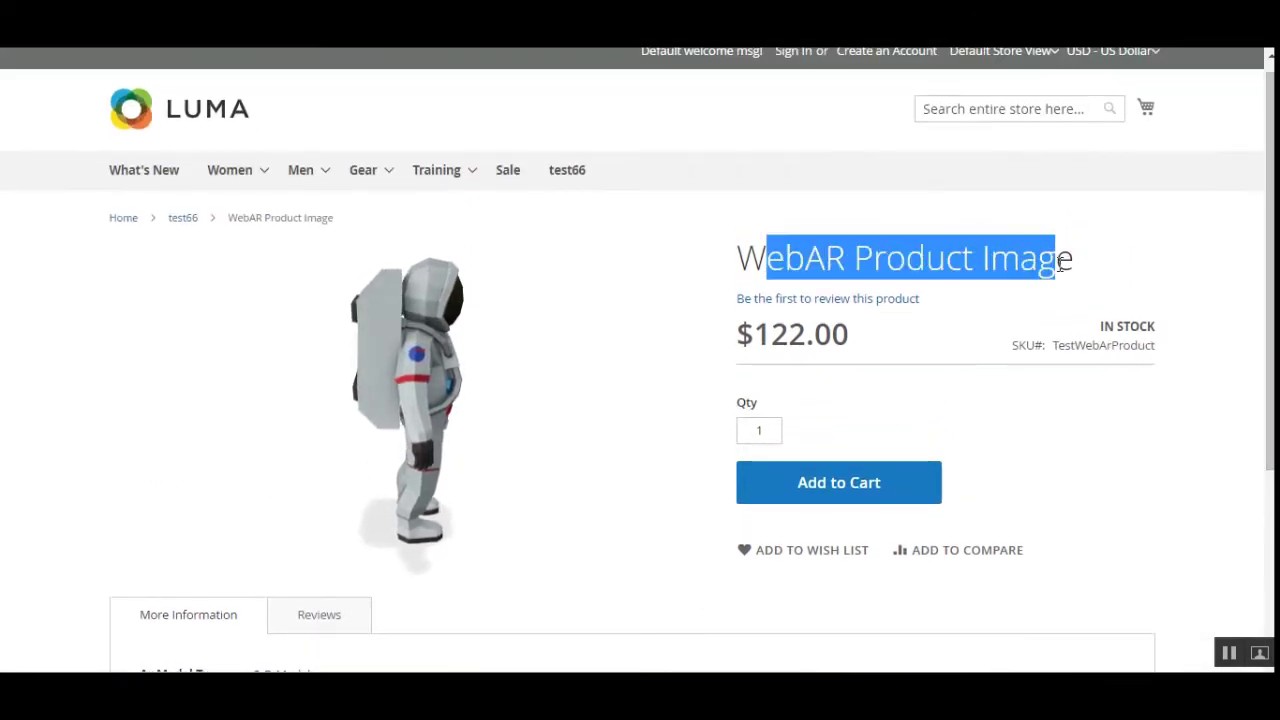
scroll(534, 428, "down", 1)
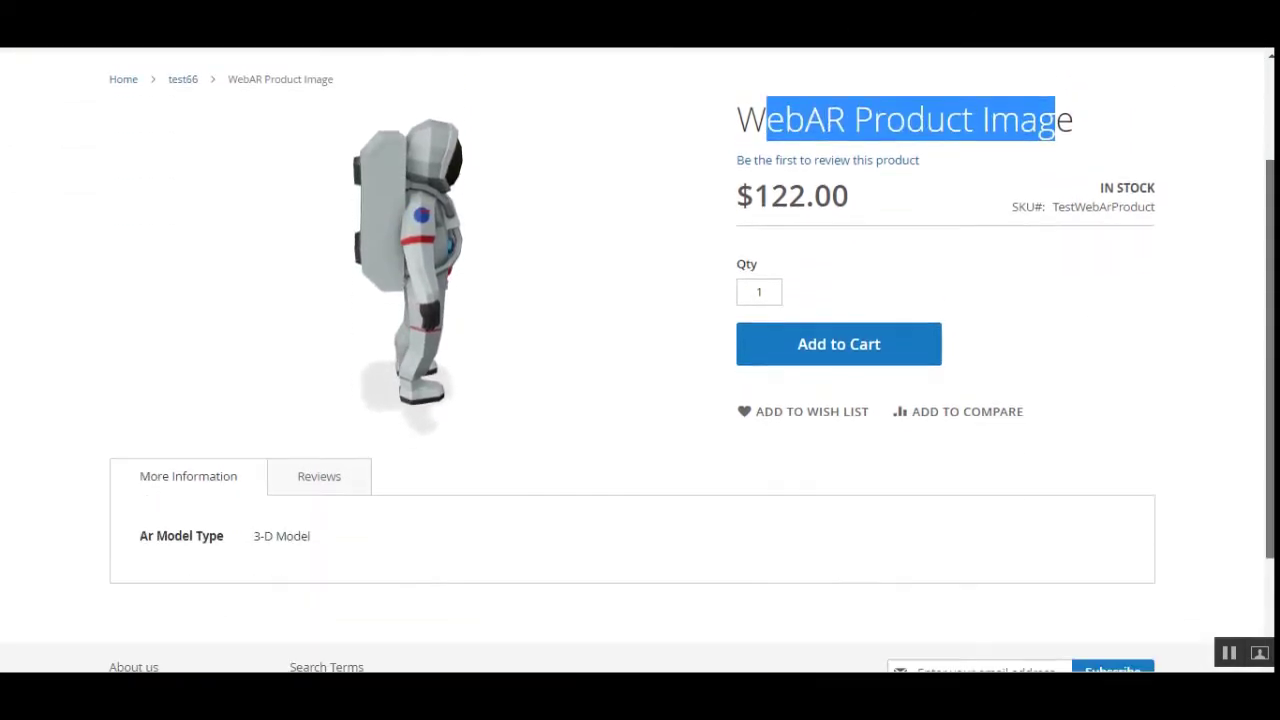
scroll(455, 428, "up", 1)
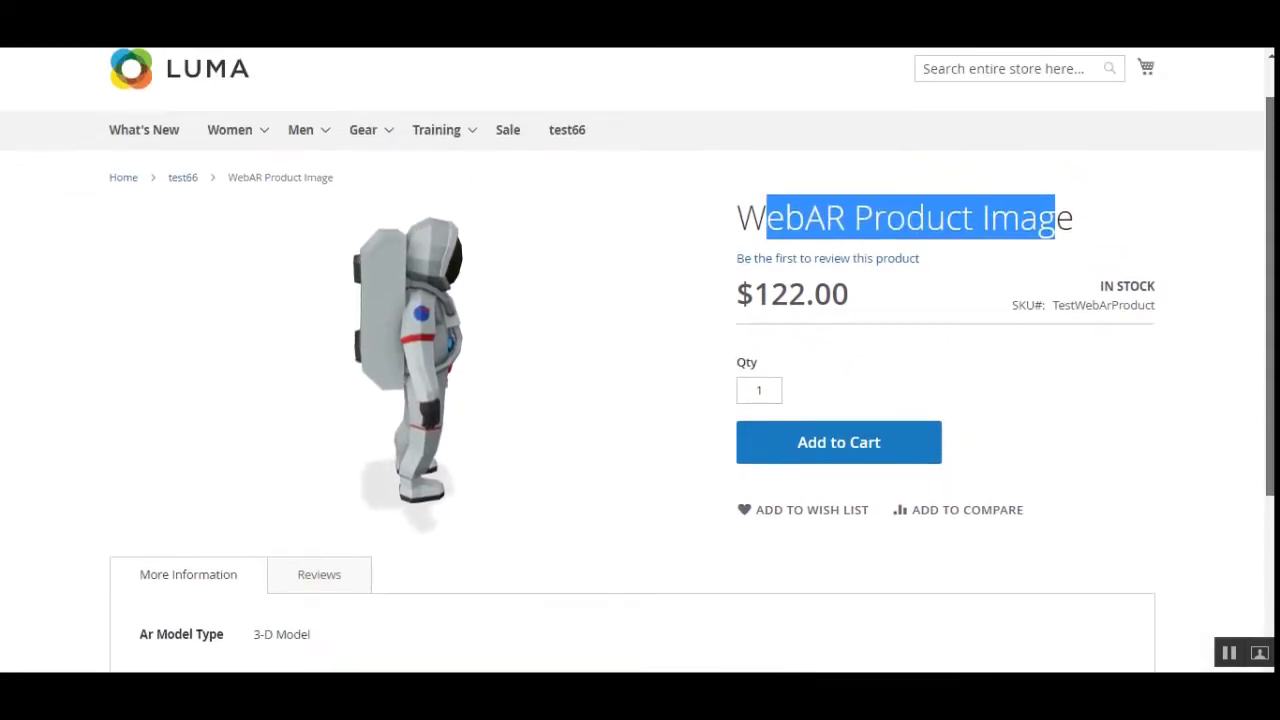
left_click(428, 319)
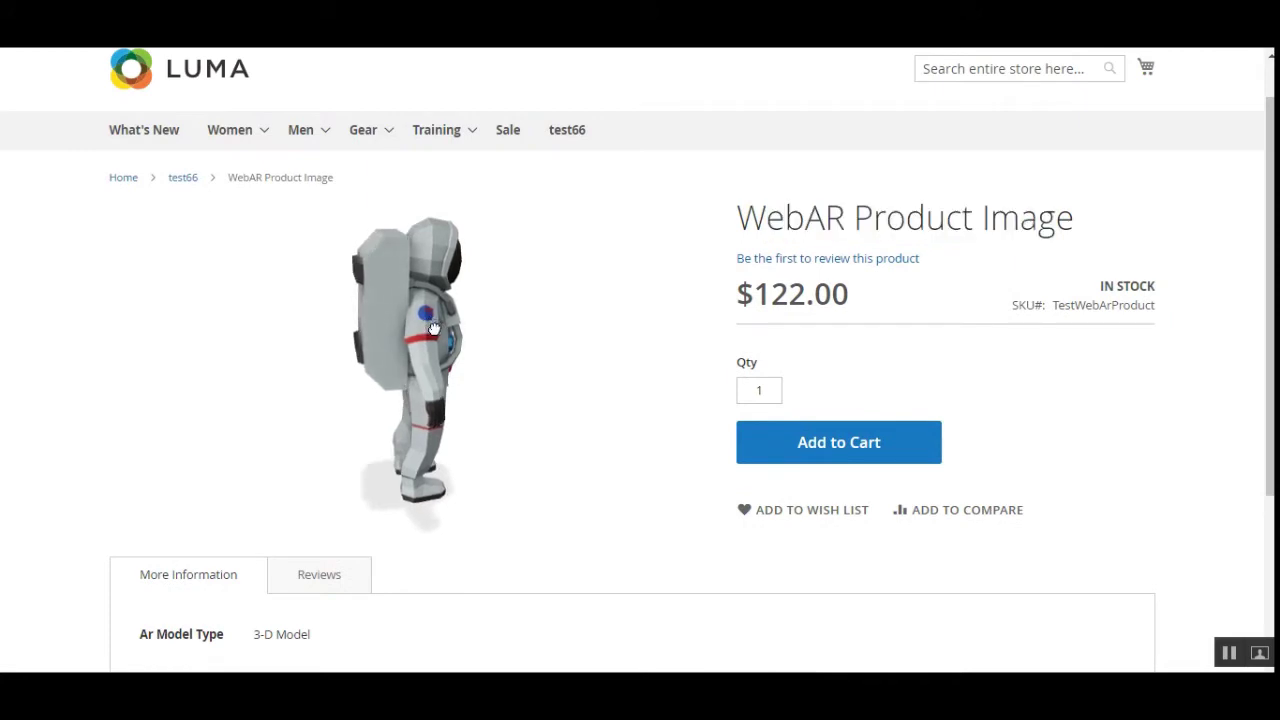
left_click_drag(433, 328, 487, 327)
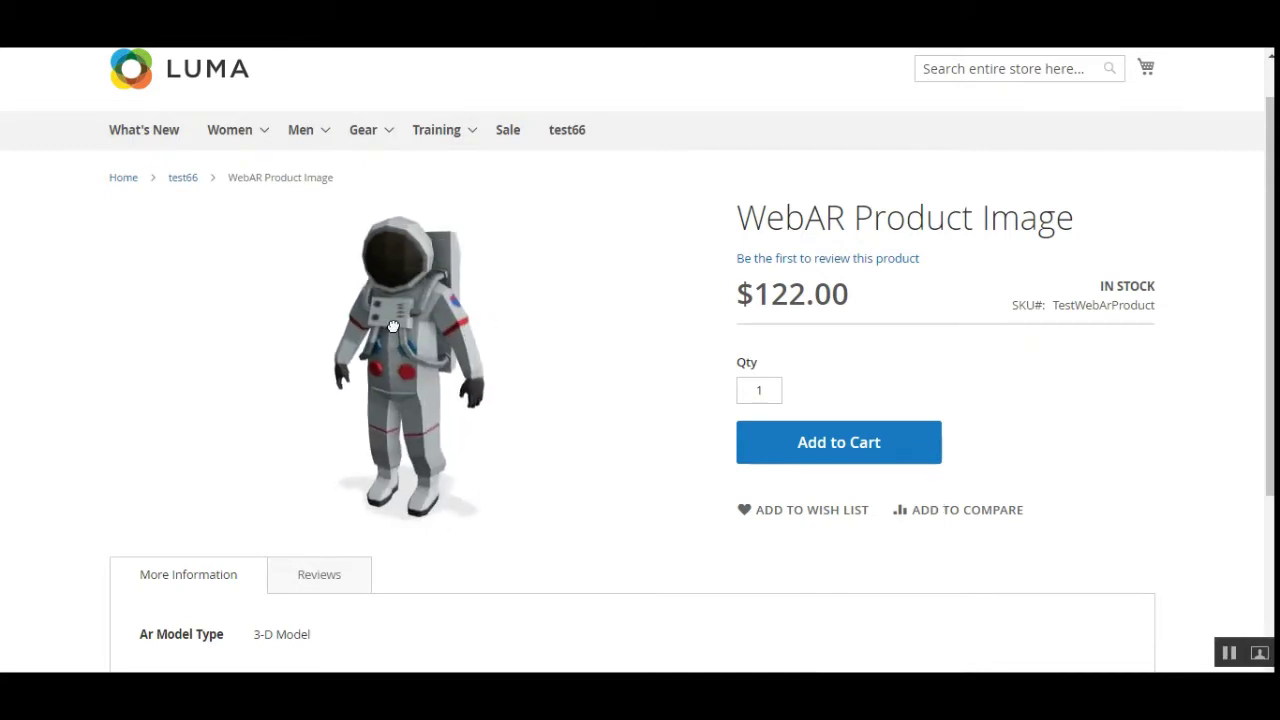
left_click_drag(446, 325, 317, 411)
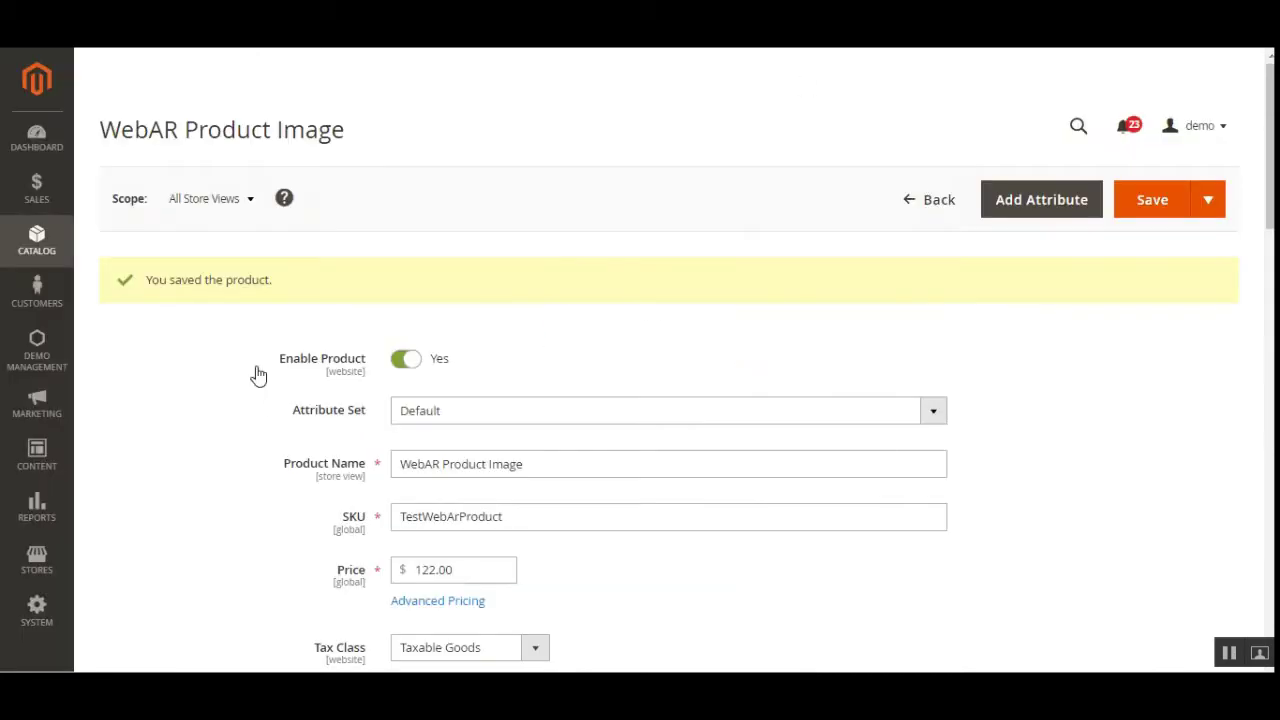
left_click(55, 262)
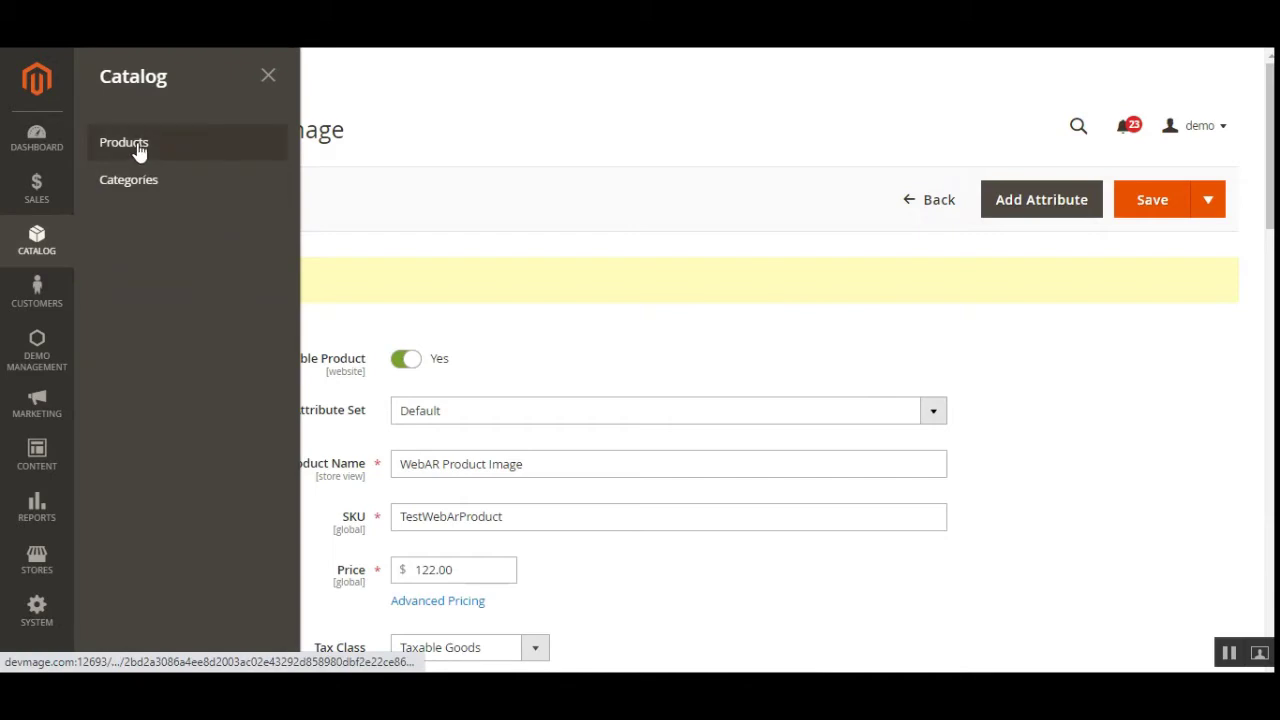
left_click(475, 177)
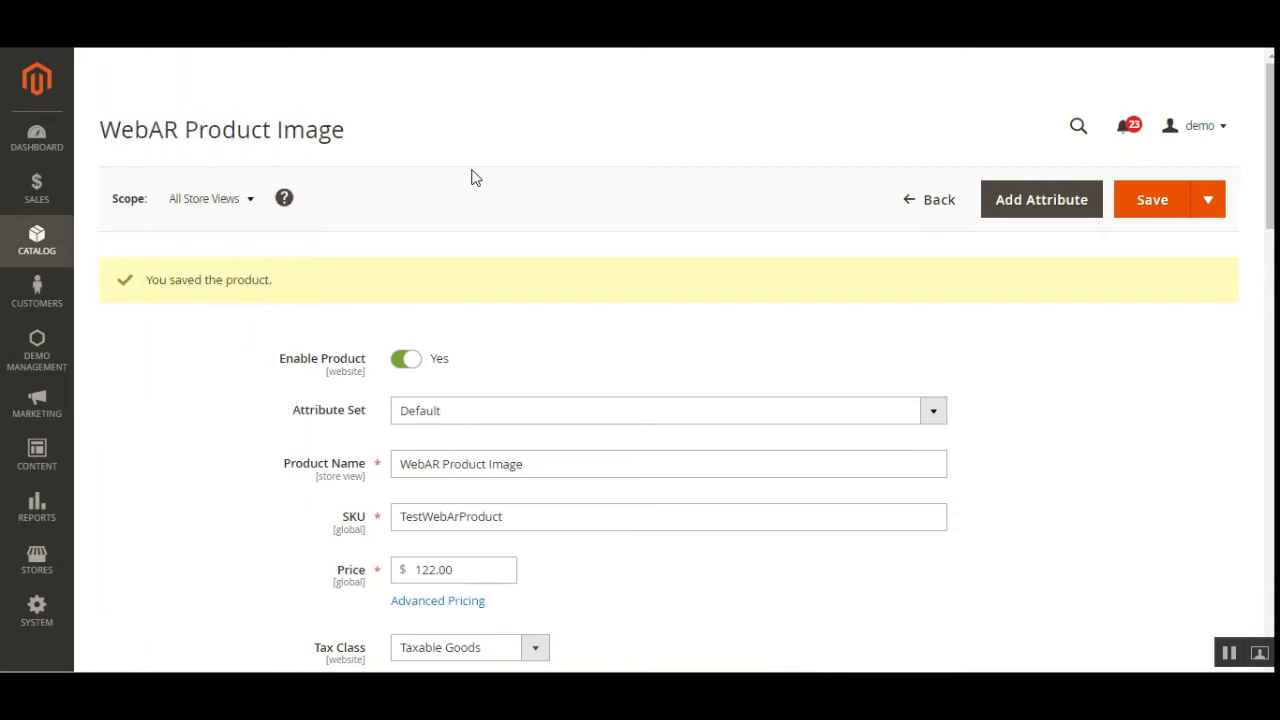
left_click_drag(110, 131, 346, 131)
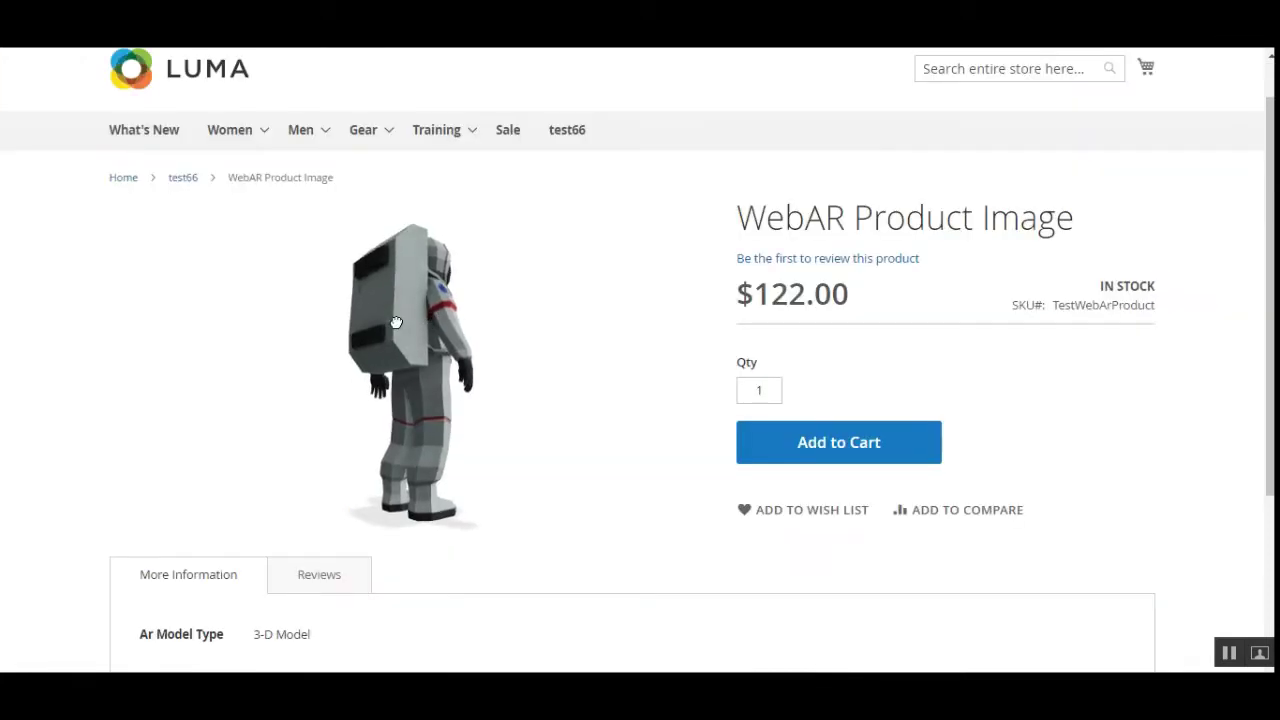
left_click_drag(396, 322, 314, 320)
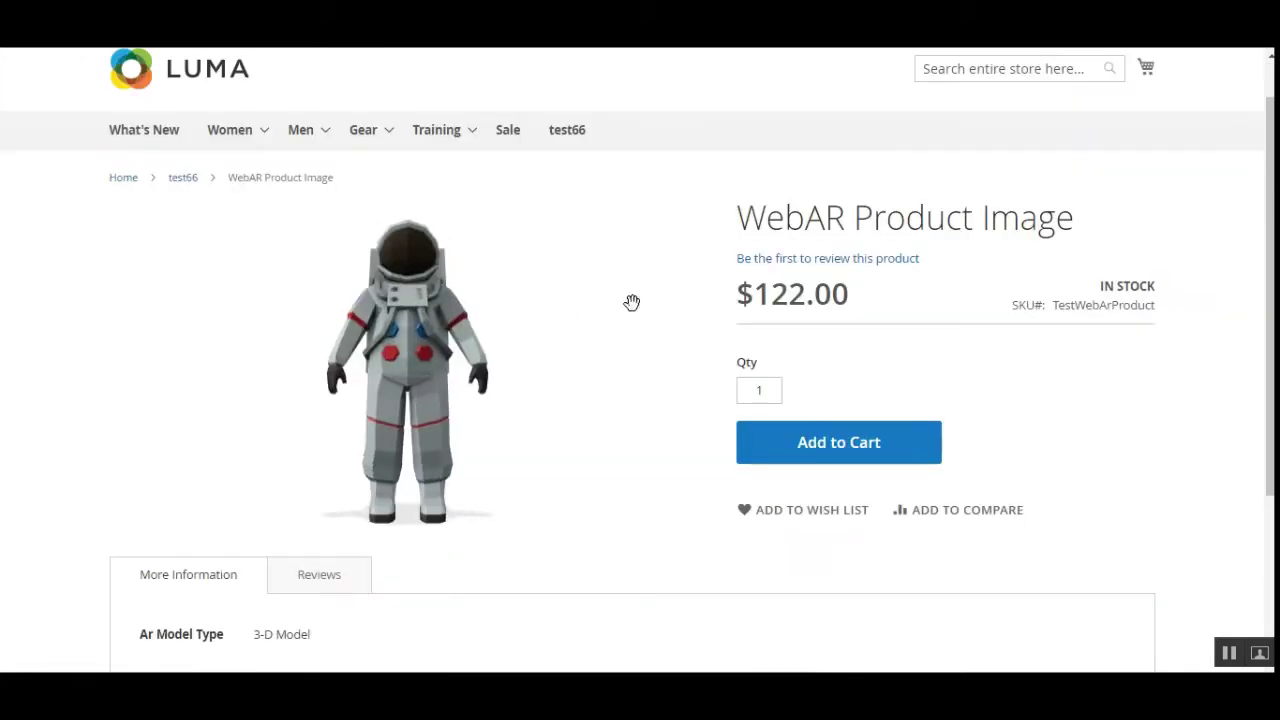
scroll(1000, 366, "down", 2)
scroll(1004, 367, "up", 2)
scroll(1004, 367, "up", 1)
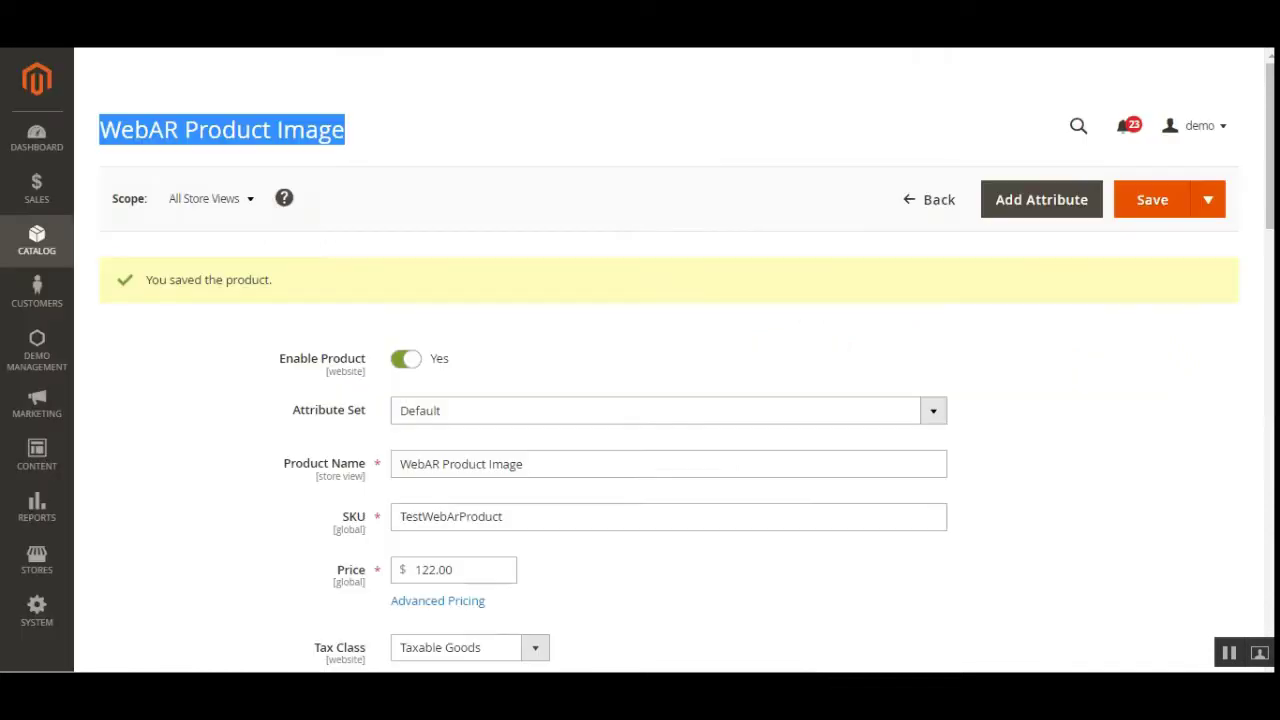
scroll(1266, 318, "down", 8)
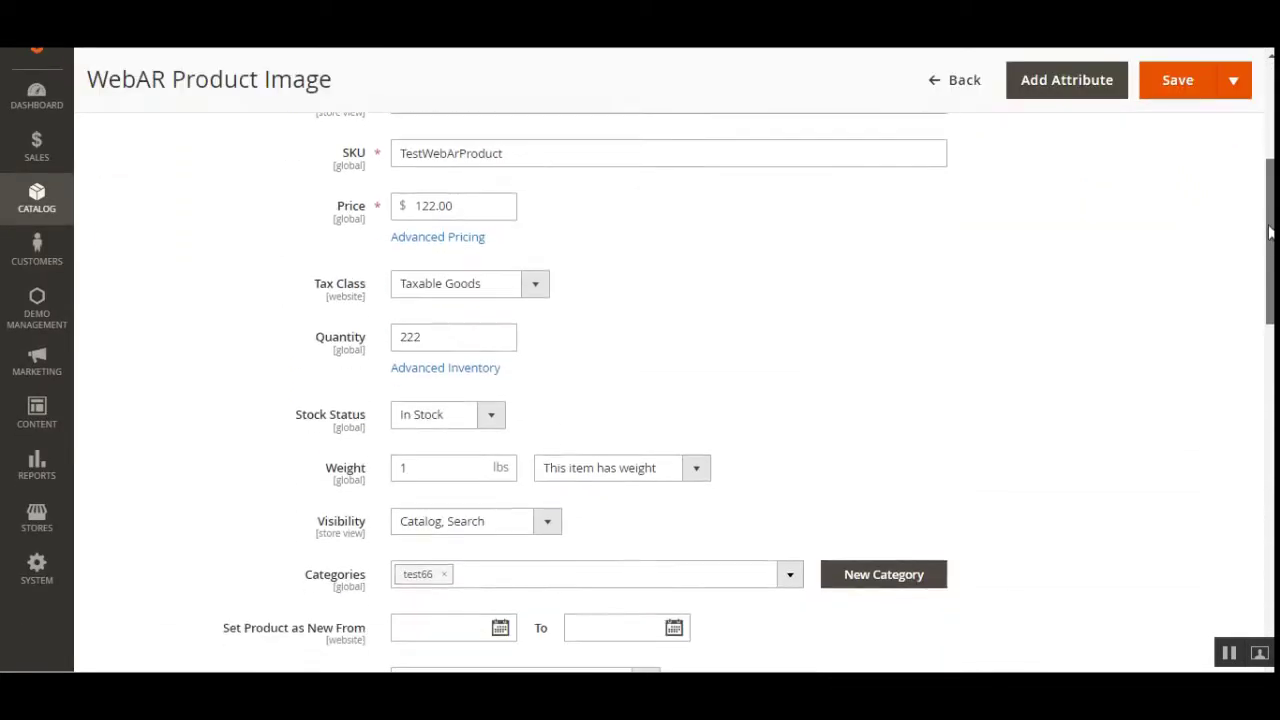
- Expand WebAr Model and confirm Ar Model Type 3-D Model with AR model File Astronaut_2.glb
left_click_drag(1266, 318, 1266, 440)
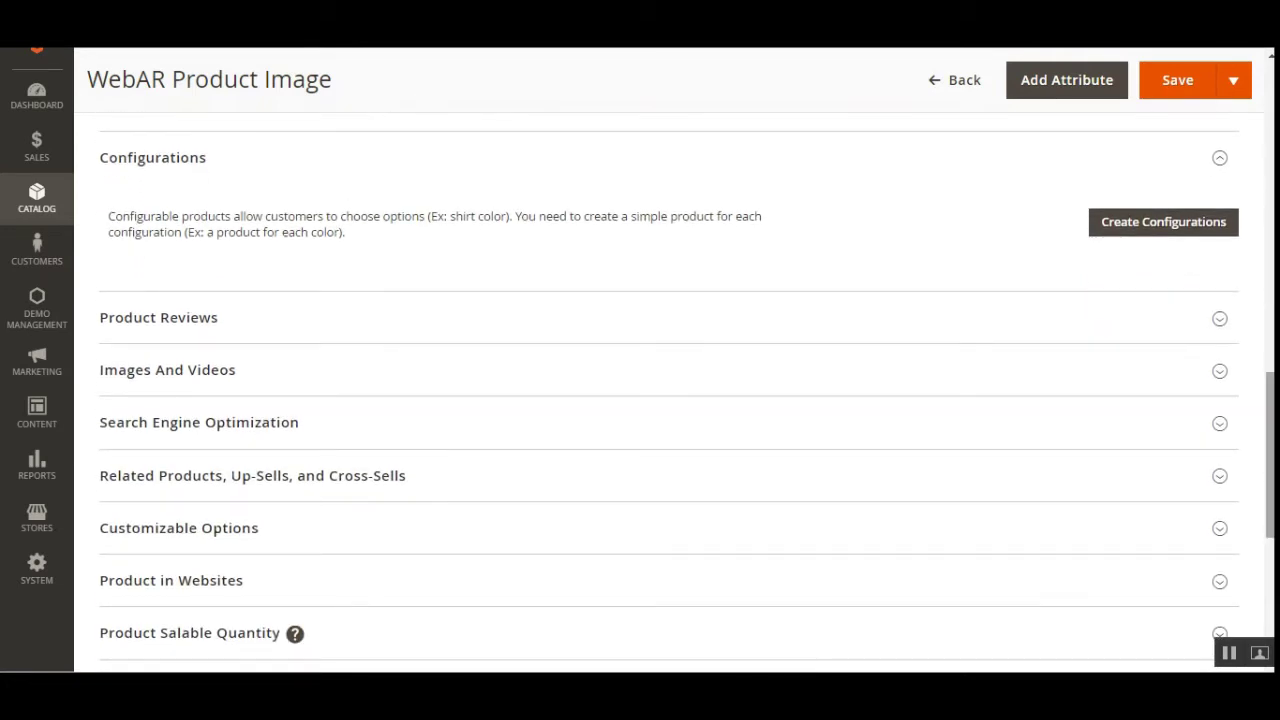
scroll(1222, 526, "down", 5)
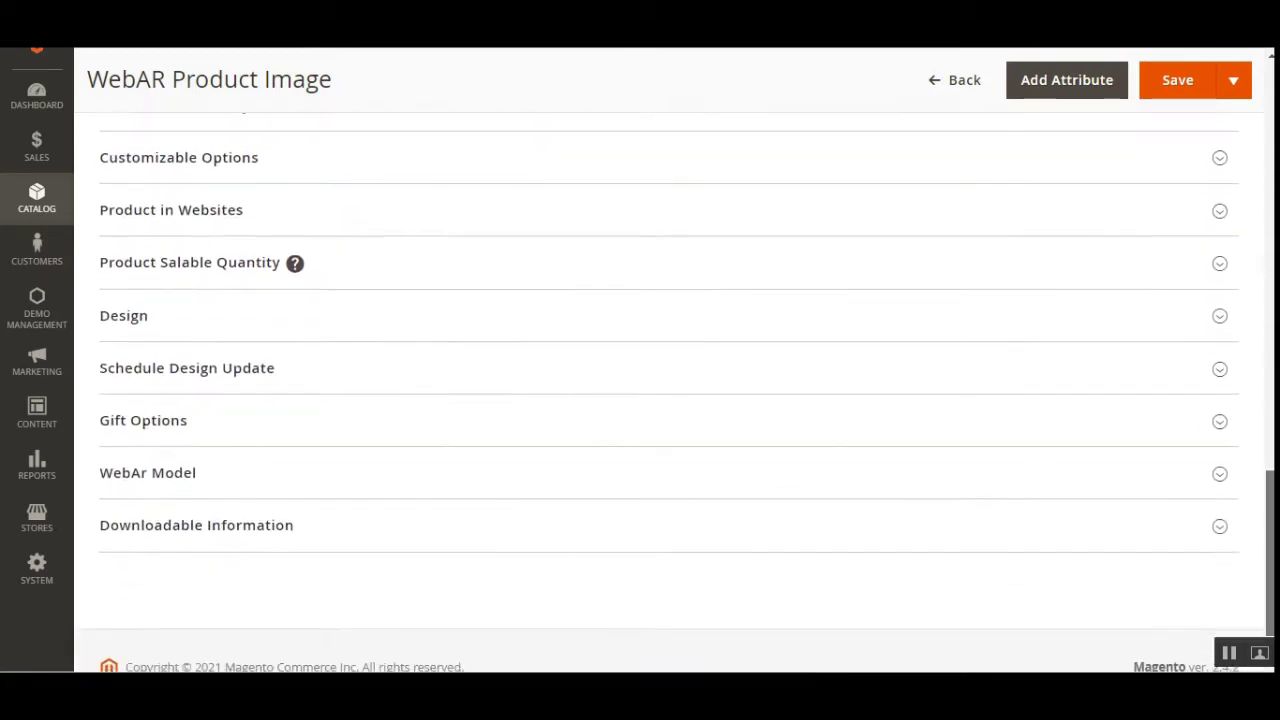
left_click(150, 458)
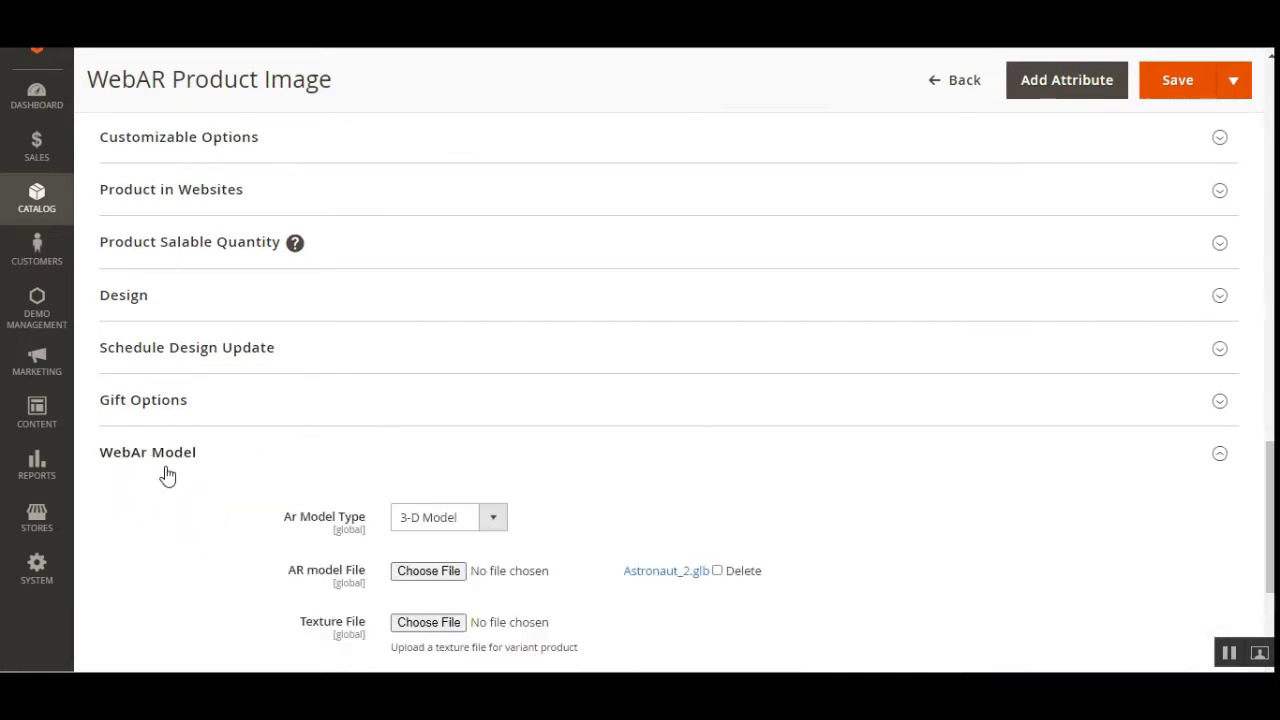
scroll(171, 472, "down", 2)
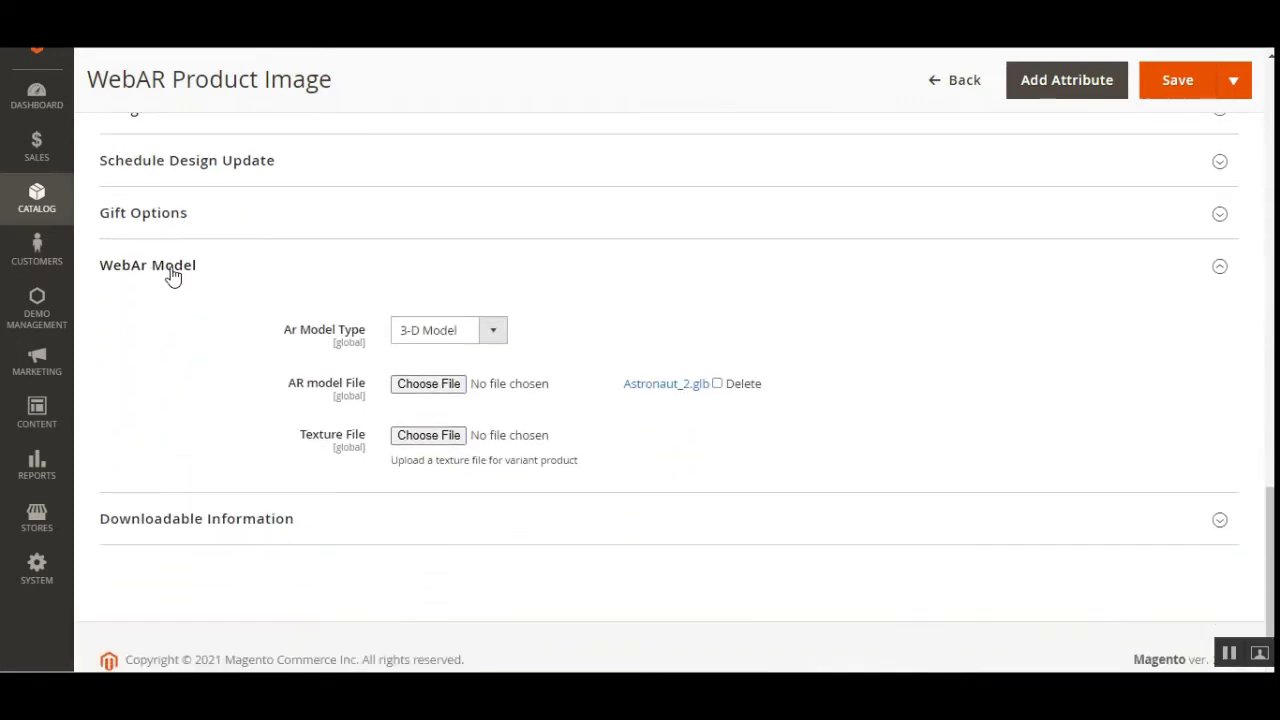
left_click_drag(300, 337, 351, 337)
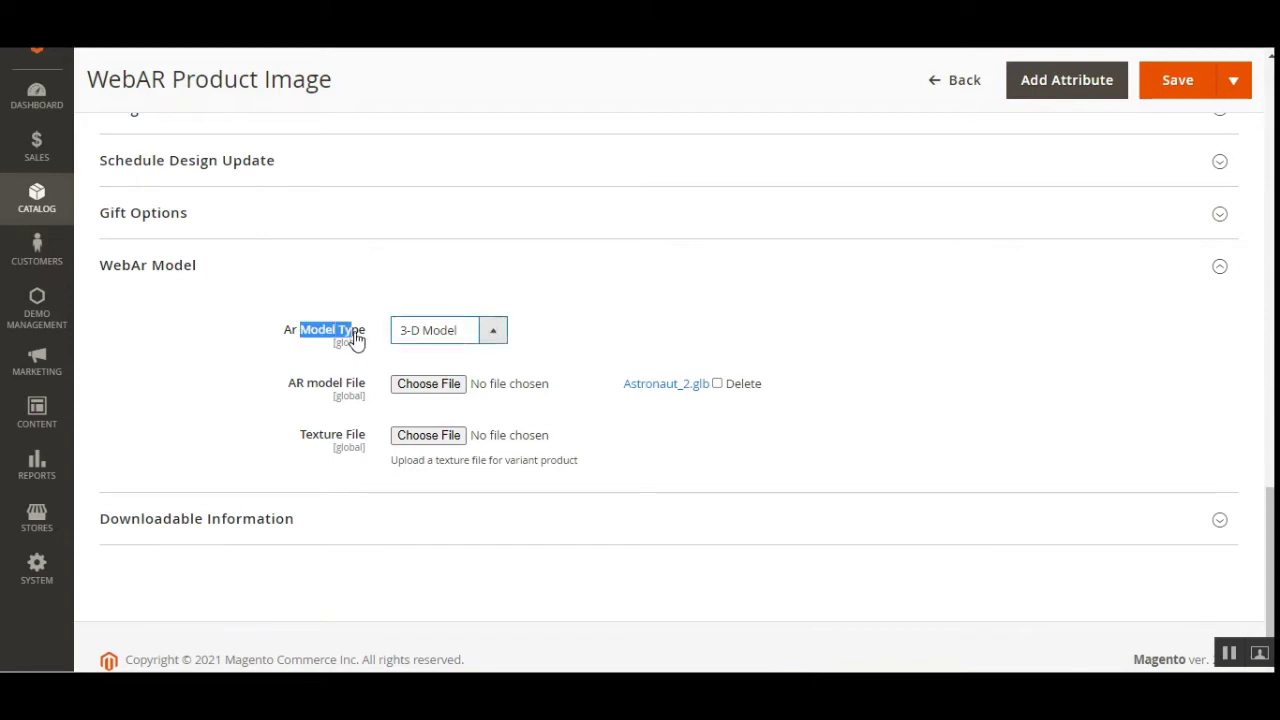
left_click(492, 335)
left_click(491, 372)
left_click_drag(306, 391, 372, 394)
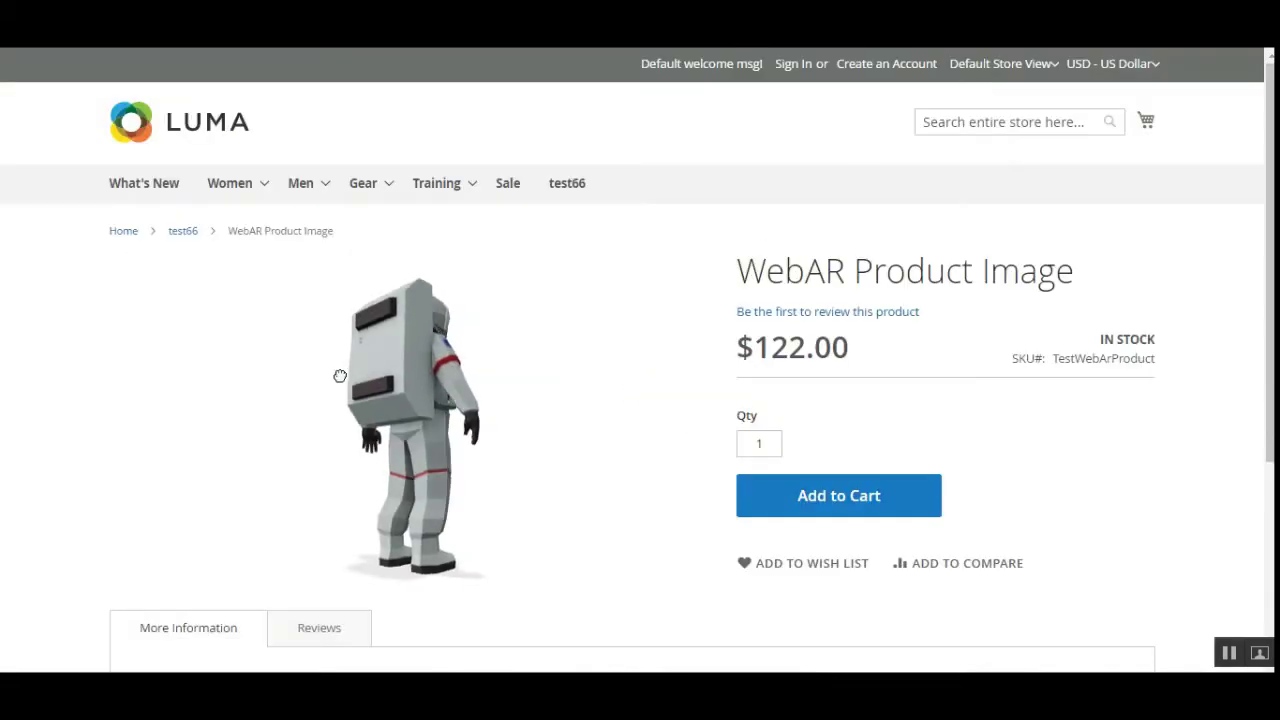
- Rotate the astronaut through front, side and back views, then review the Texture File field
left_click_drag(378, 377, 314, 401)
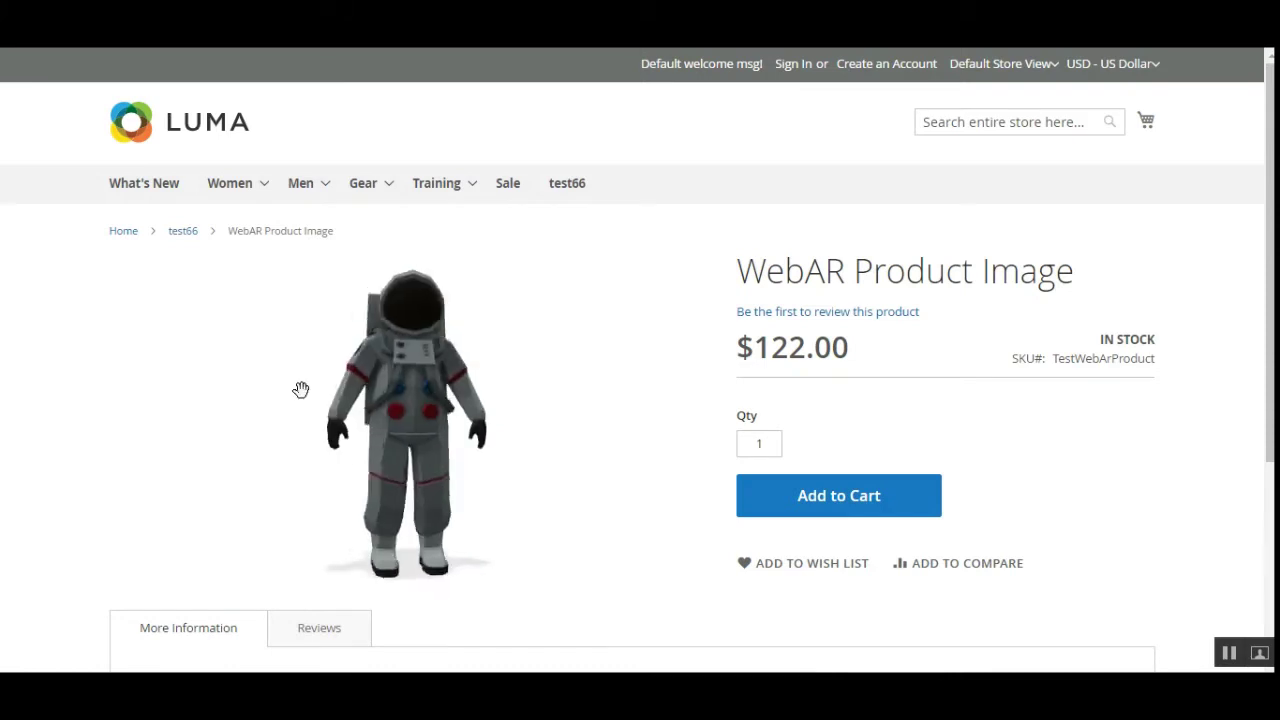
mouse_move(437, 384)
left_mouse_down()
mouse_move(557, 380)
mouse_move(439, 383)
left_mouse_up()
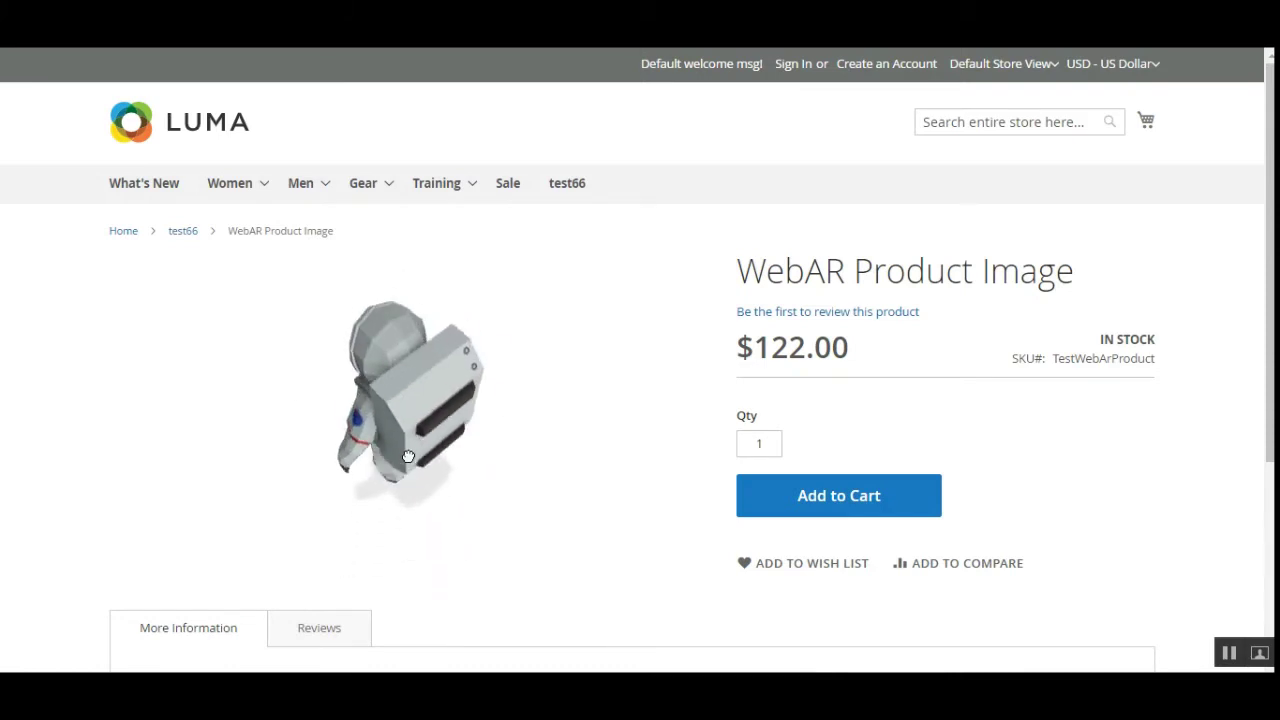
left_click_drag(408, 457, 405, 375)
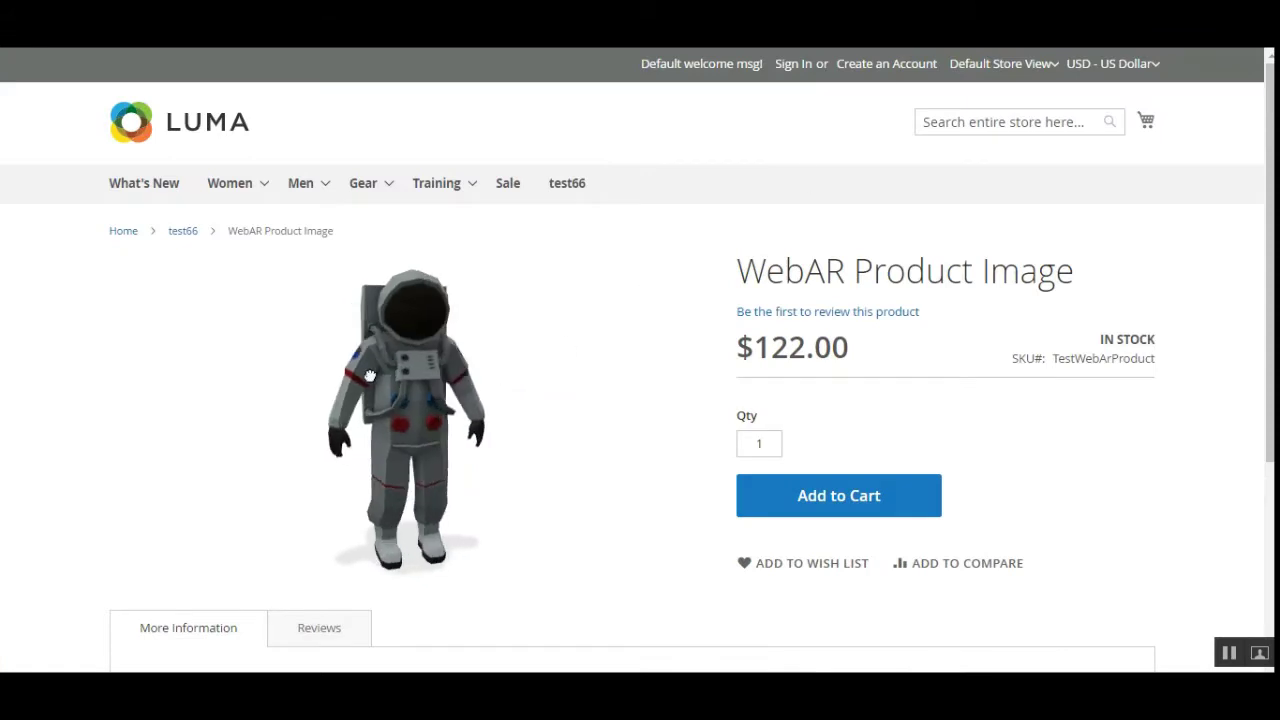
left_click_drag(370, 376, 307, 375)
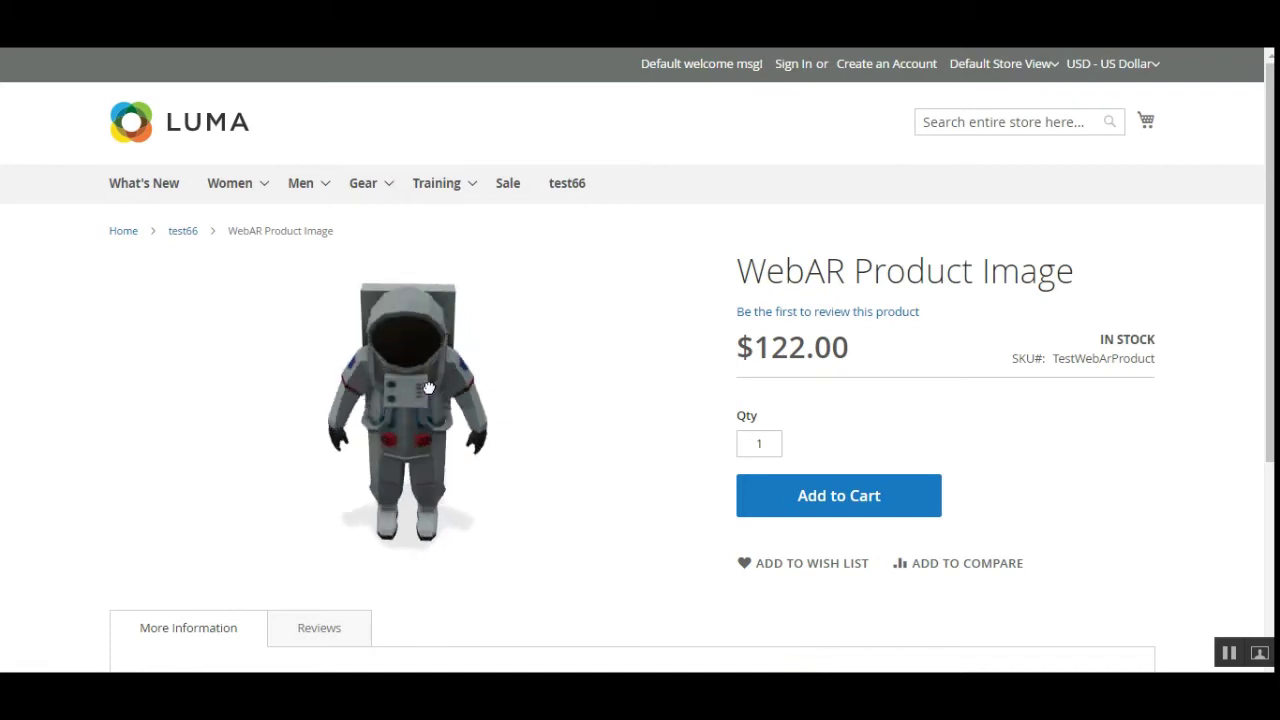
left_click_drag(428, 365, 531, 371)
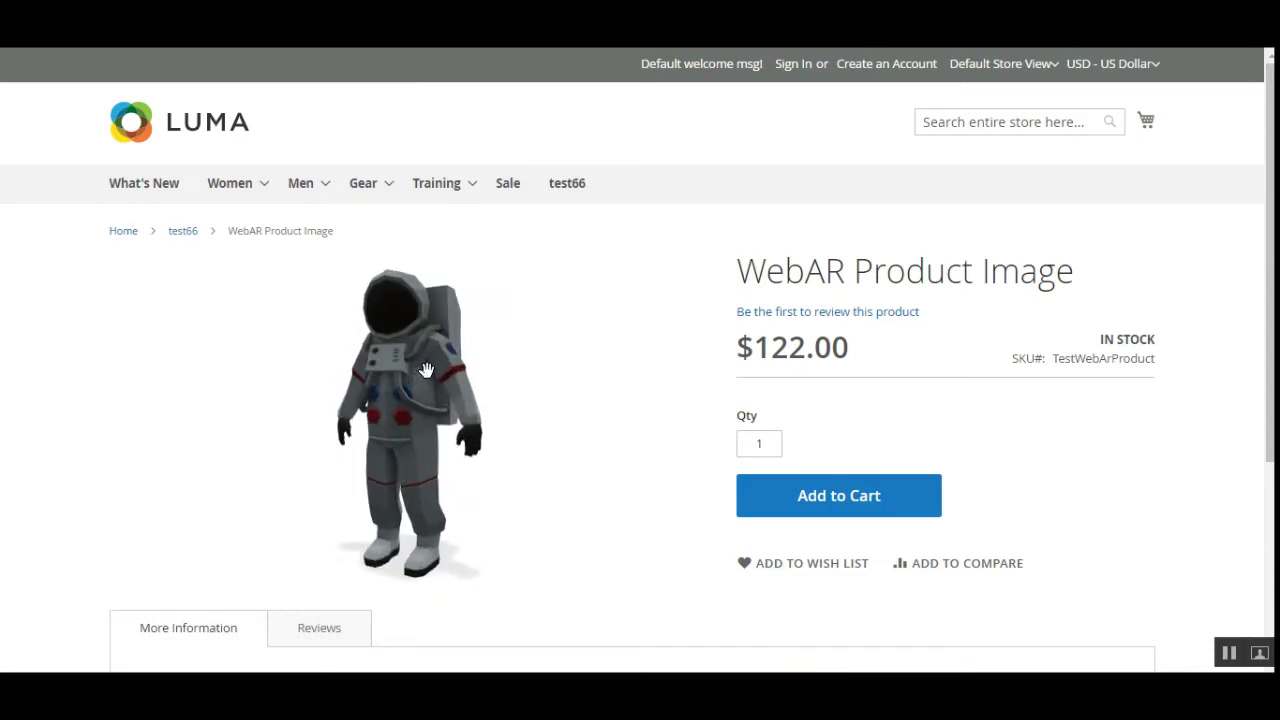
left_click_drag(426, 370, 436, 403)
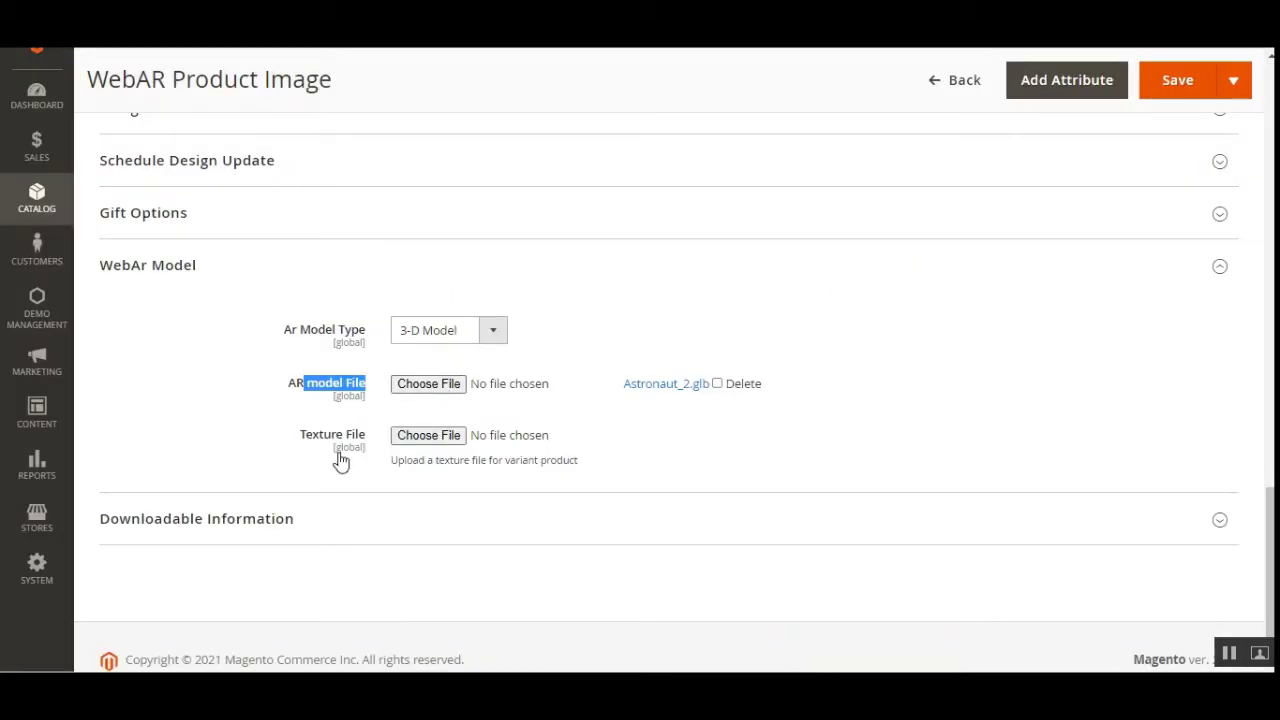
left_click_drag(314, 440, 365, 440)
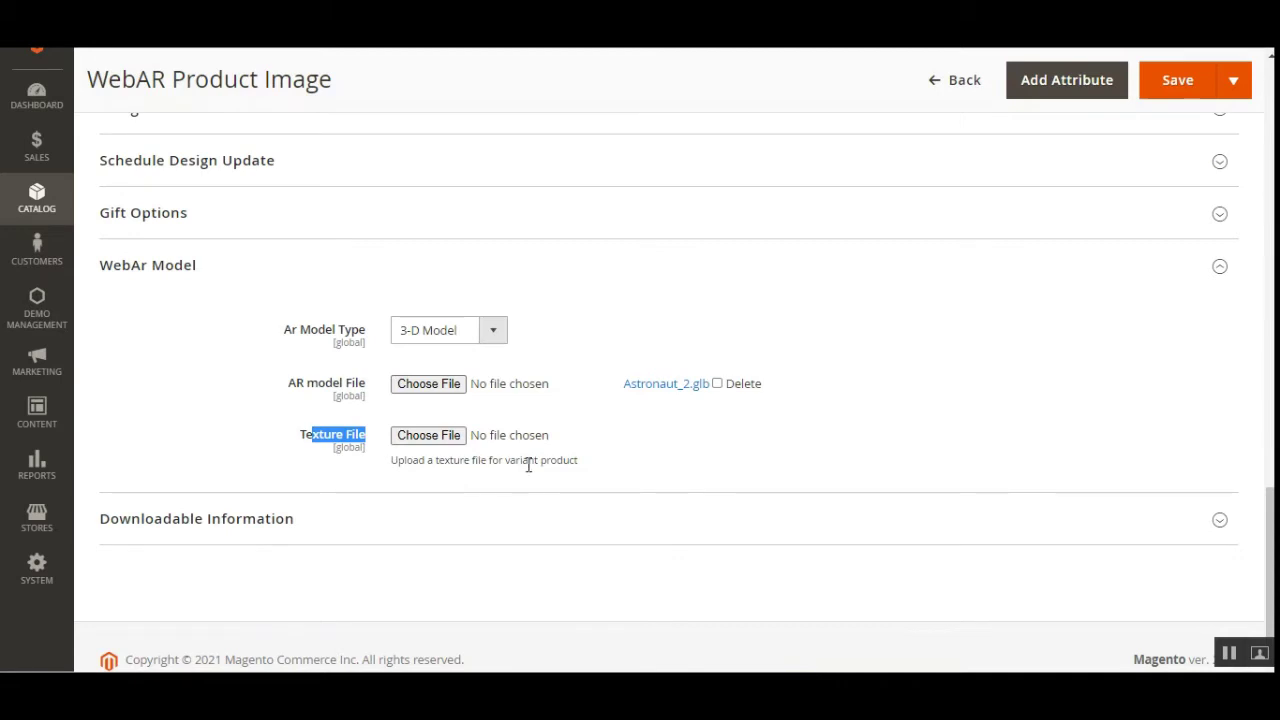
left_click(748, 467)
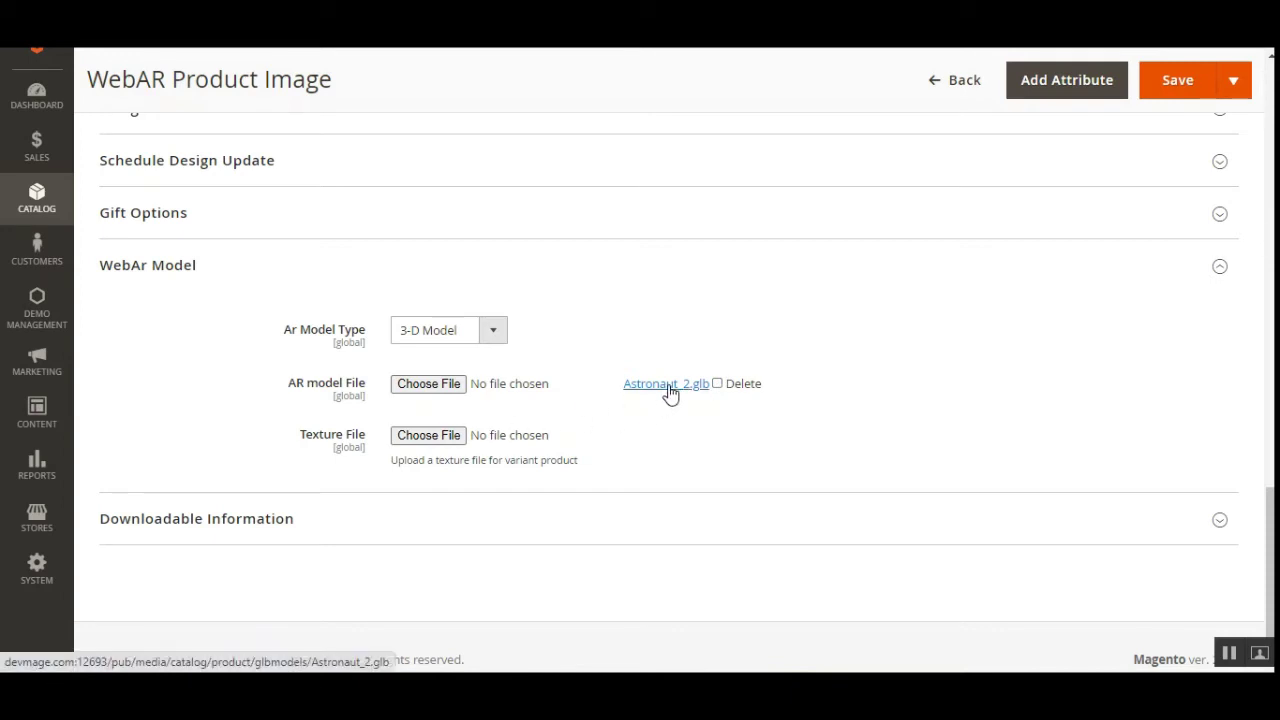
- Replace the product's AR model file with Horse.glb and save the product
left_click(446, 390)
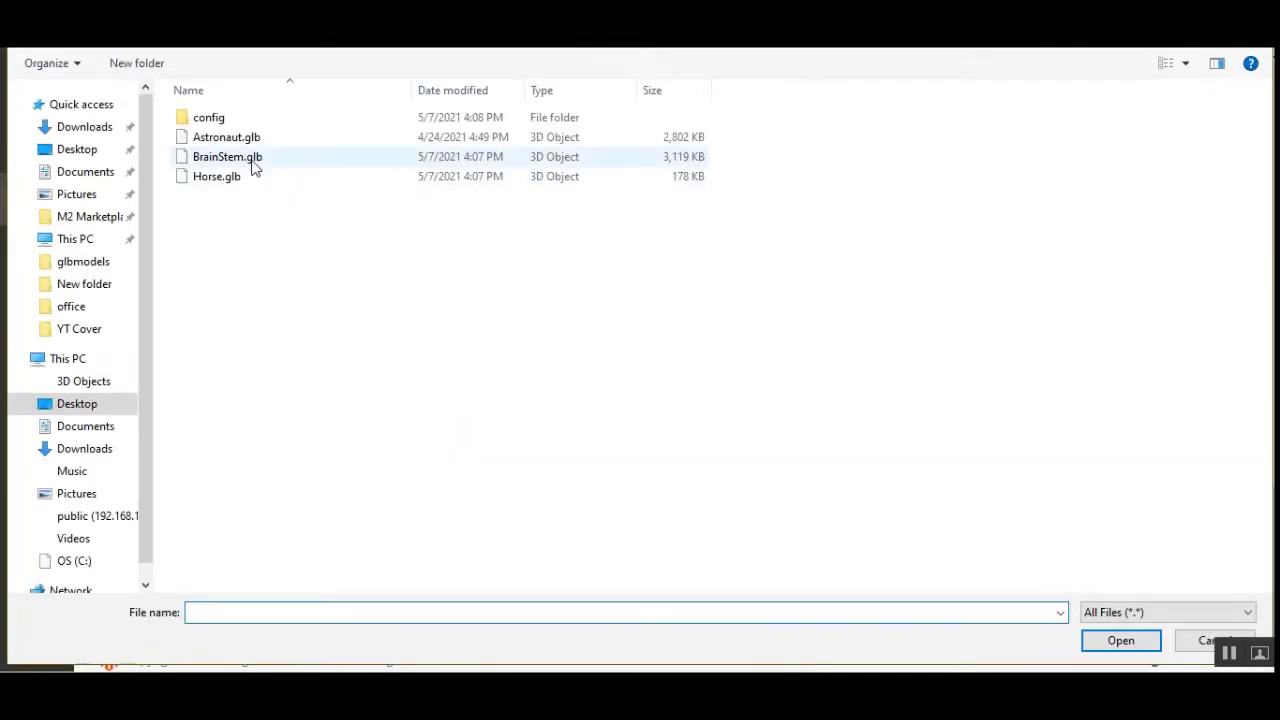
double_click(252, 176)
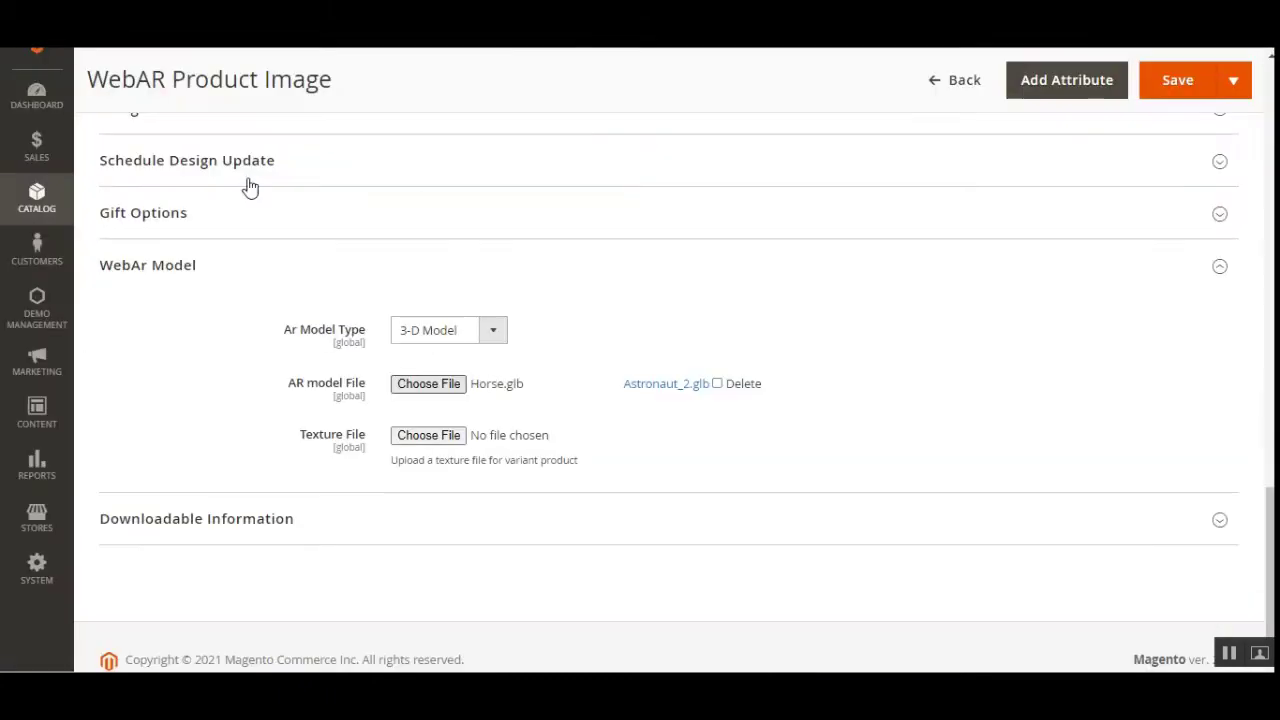
left_click(1170, 87)
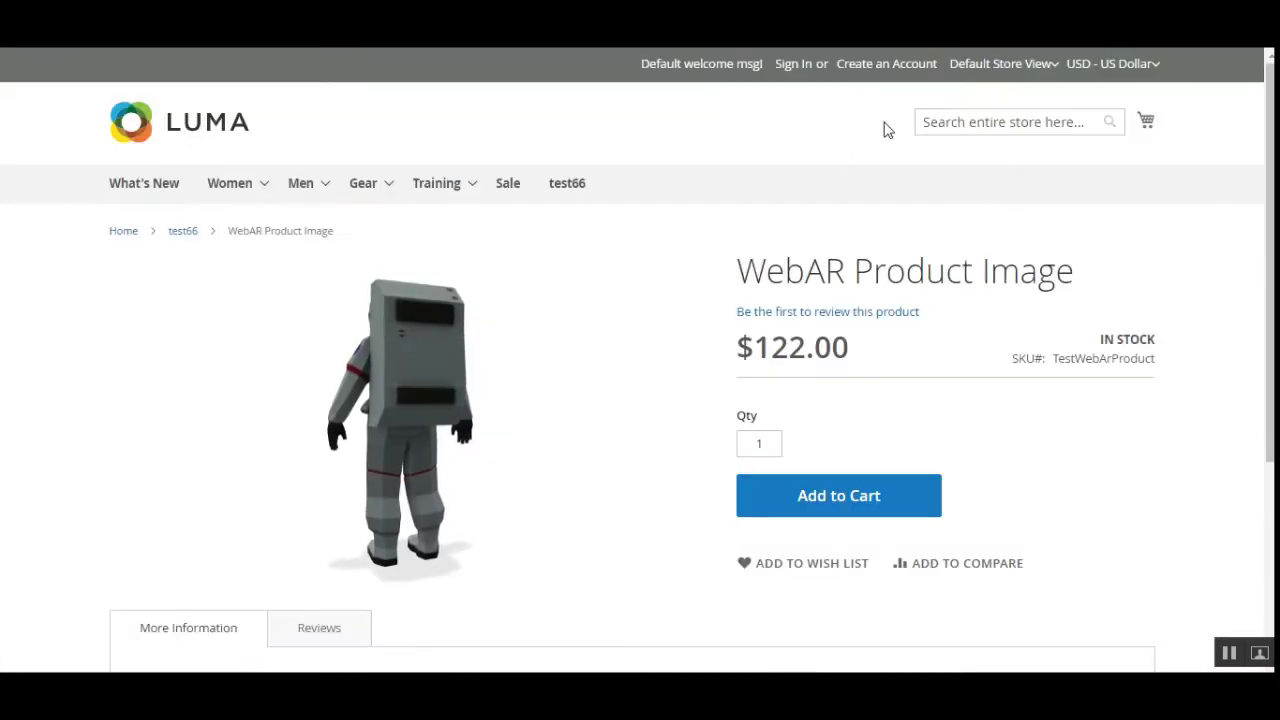
- Rotate the astronaut model on the storefront to view its front and left side
left_click_drag(390, 378, 506, 380)
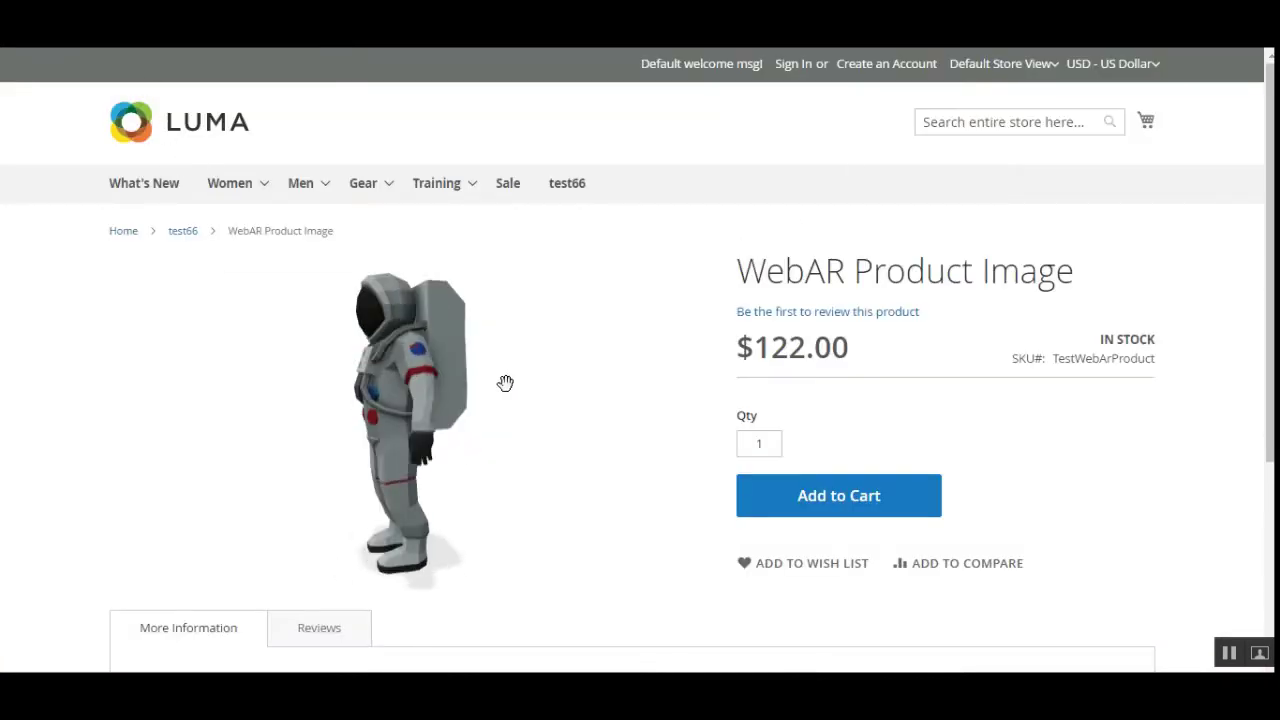
left_click_drag(399, 392, 453, 407)
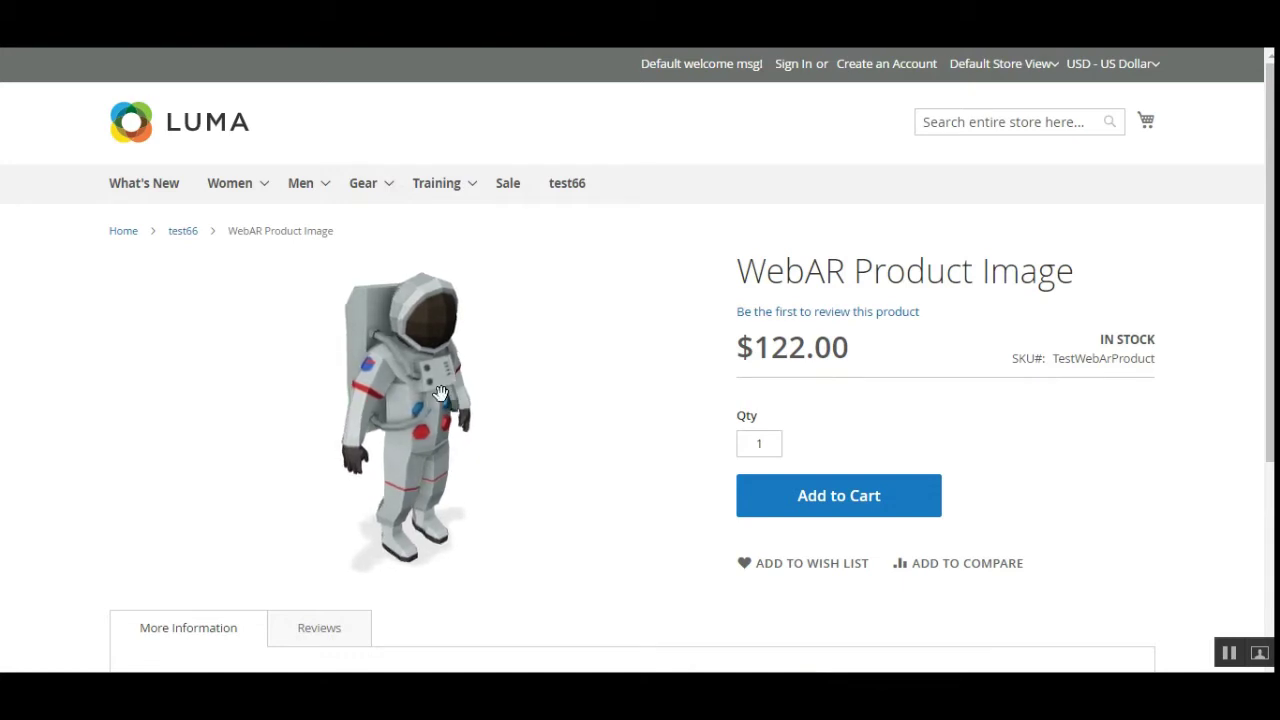
left_click_drag(429, 373, 459, 350)
scroll(1260, 409, "down", 3)
scroll(1260, 409, "up", 3)
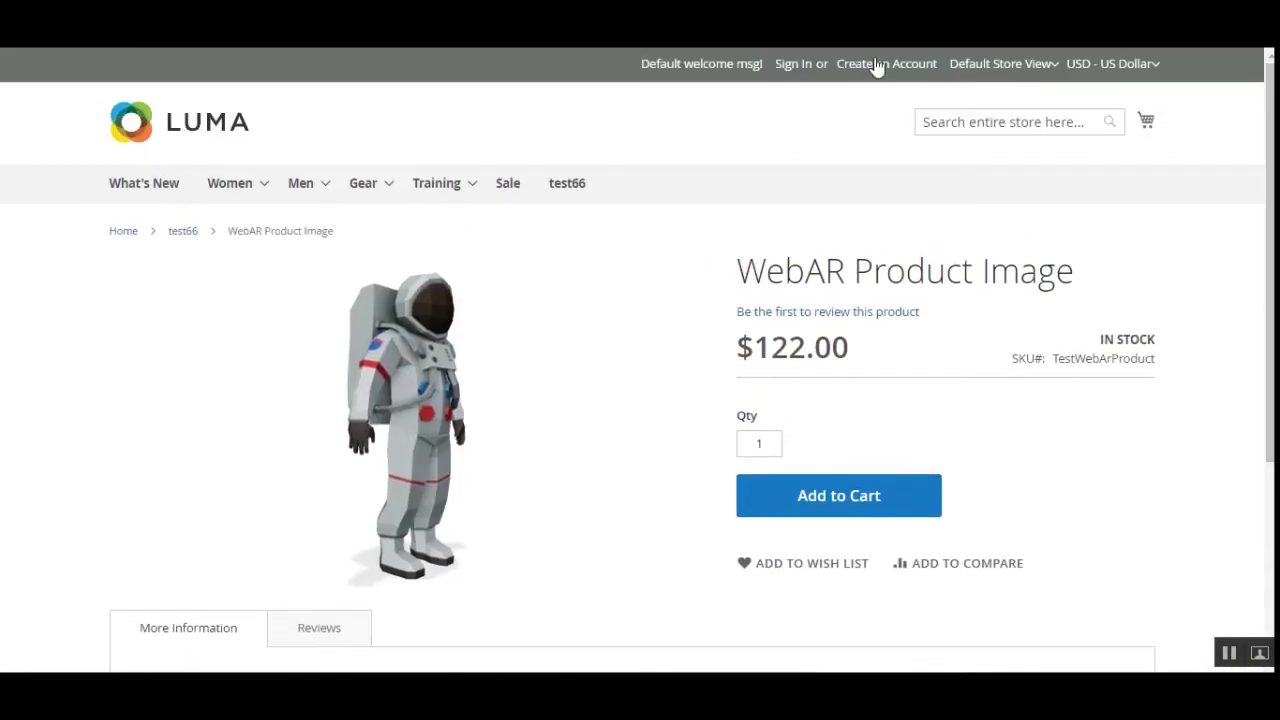
- Reload the storefront product page with F5 to load the horse model
key("F5")
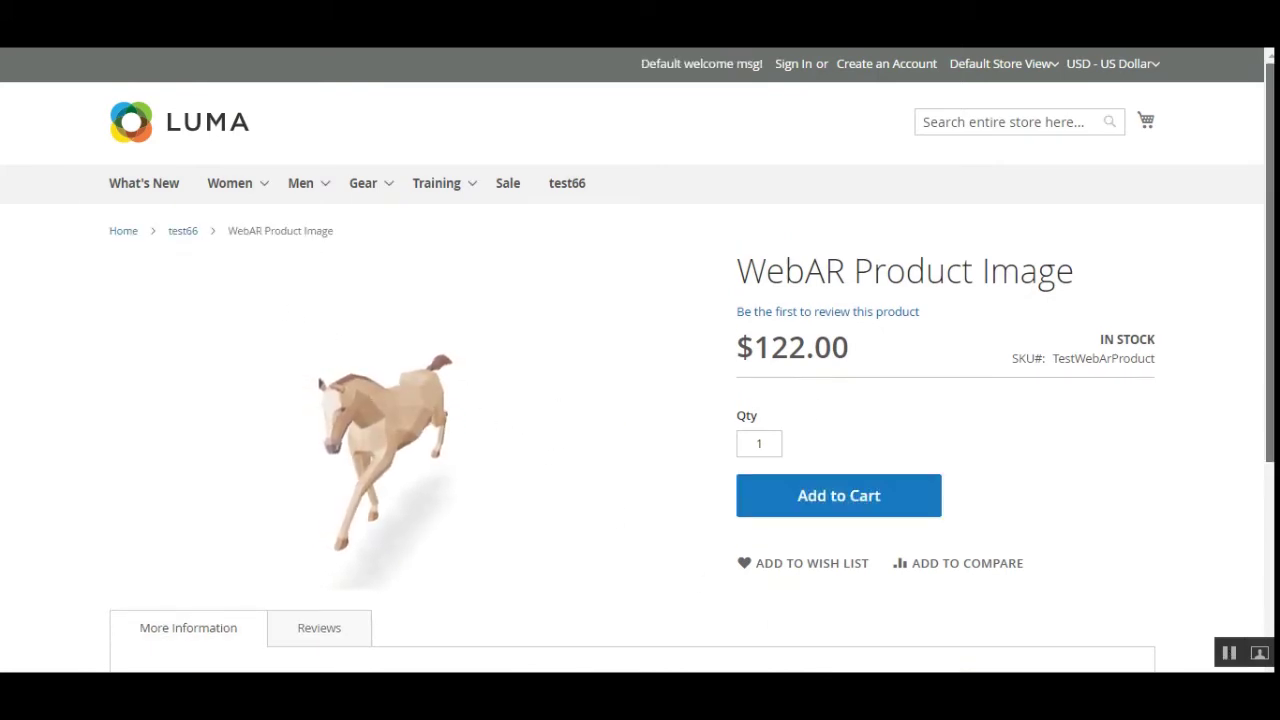
scroll(433, 335, "down", 2)
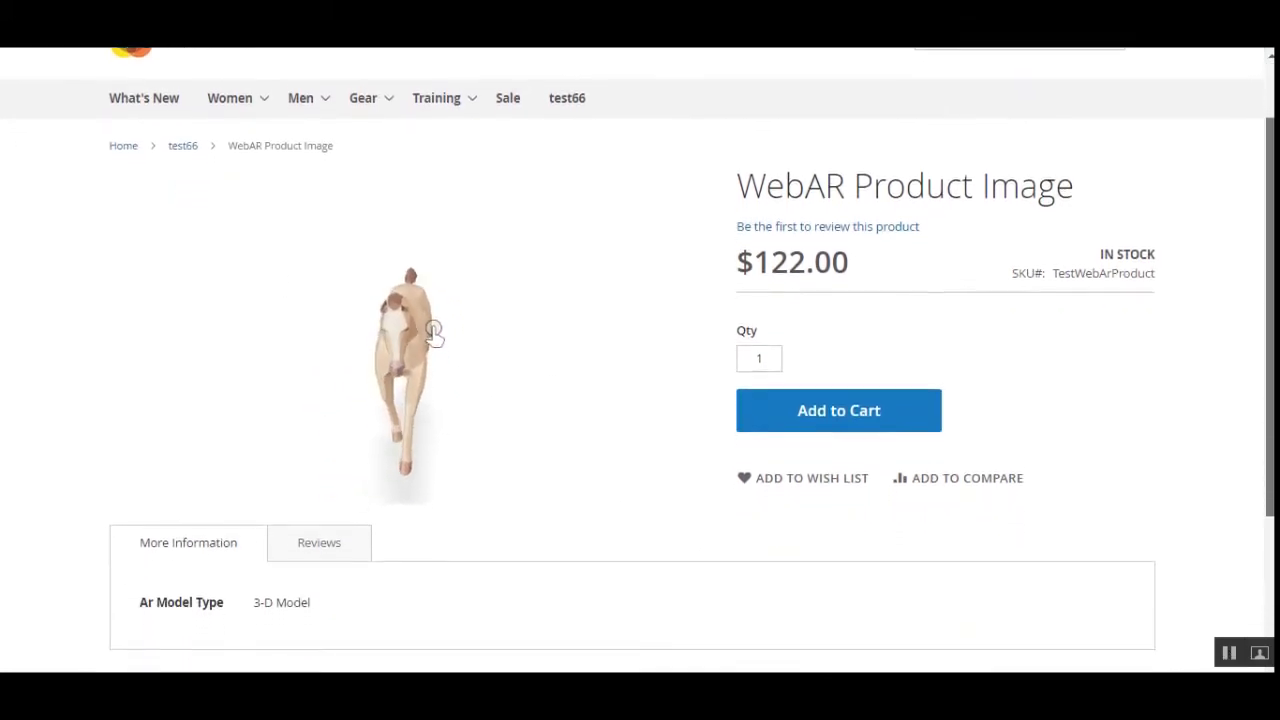
scroll(433, 335, "up", 1)
scroll(433, 335, "down", 1)
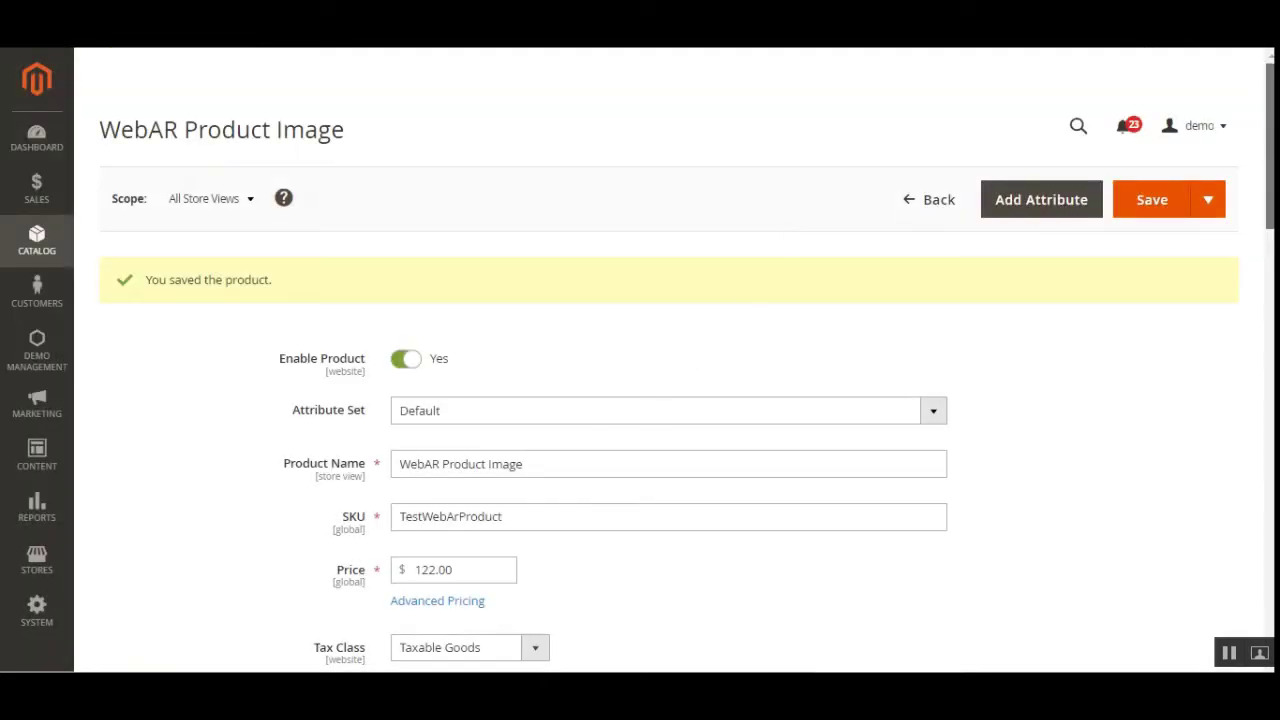
- In the WebAr Model section, choose BrainStem.glb as the AR model file and save the product
scroll(670, 360, "down", 15)
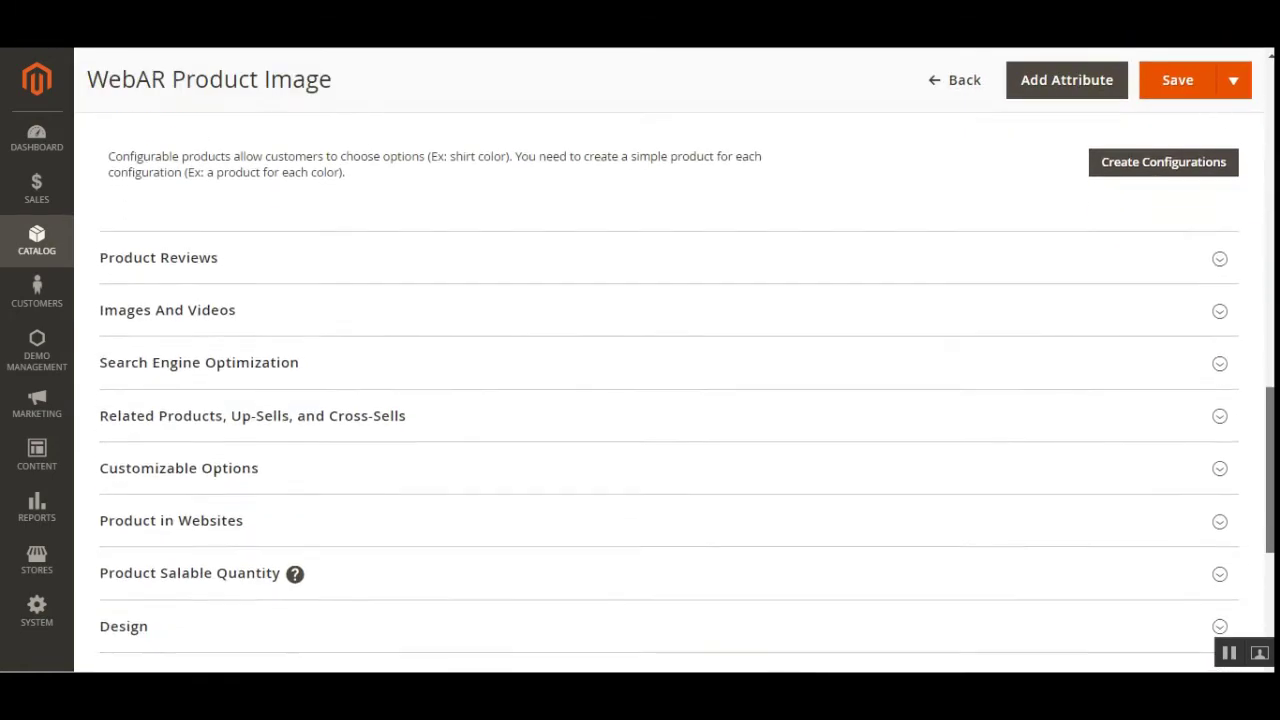
scroll(806, 477, "down", 5)
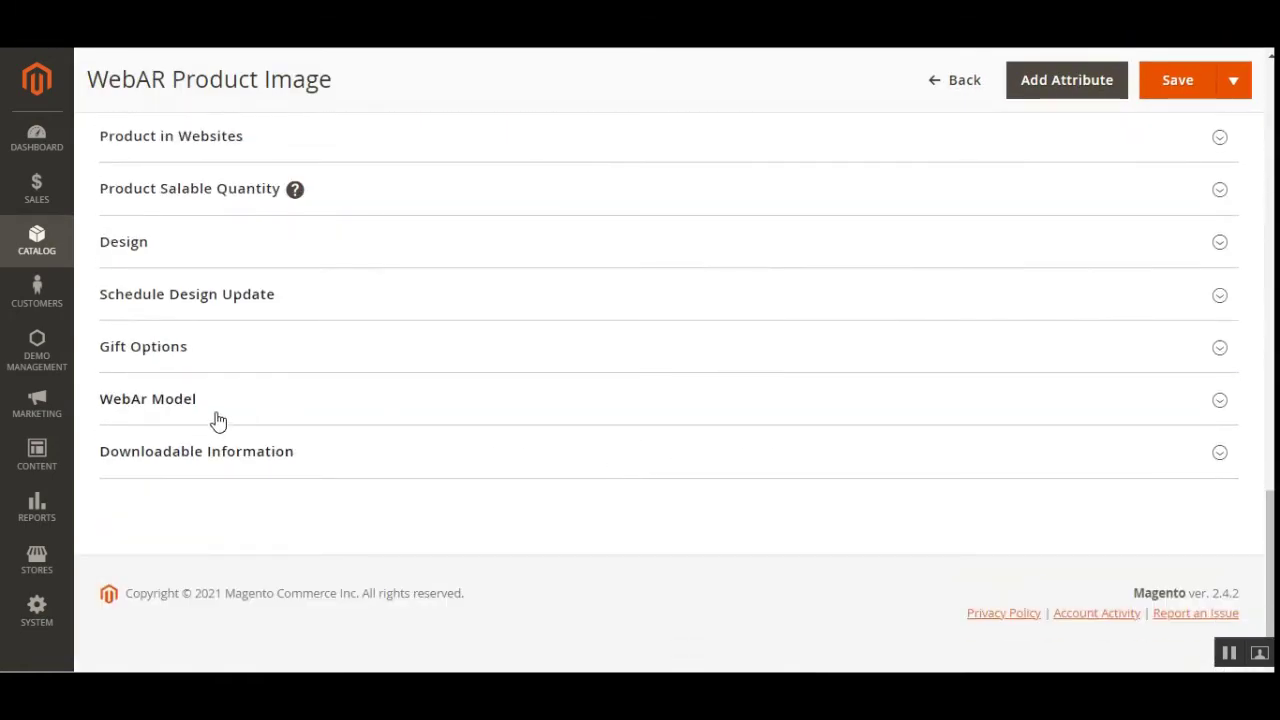
left_click(193, 399)
scroll(209, 406, "down", 2)
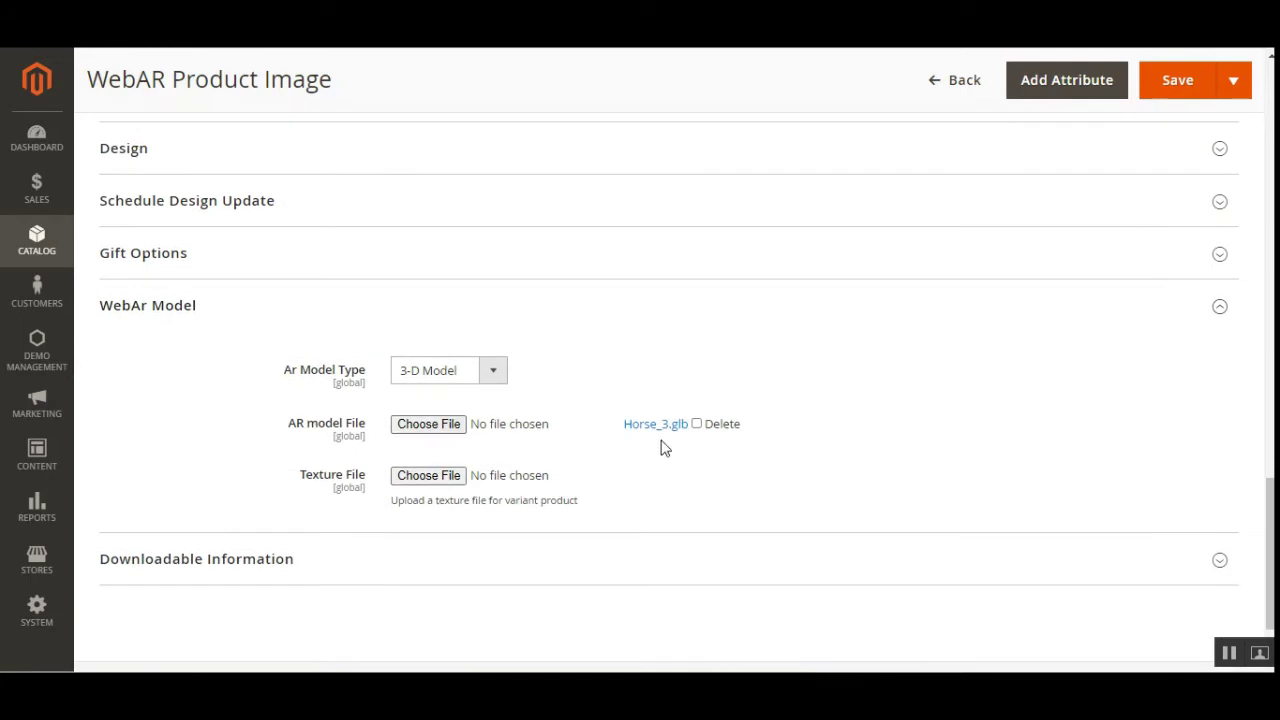
left_click(429, 424)
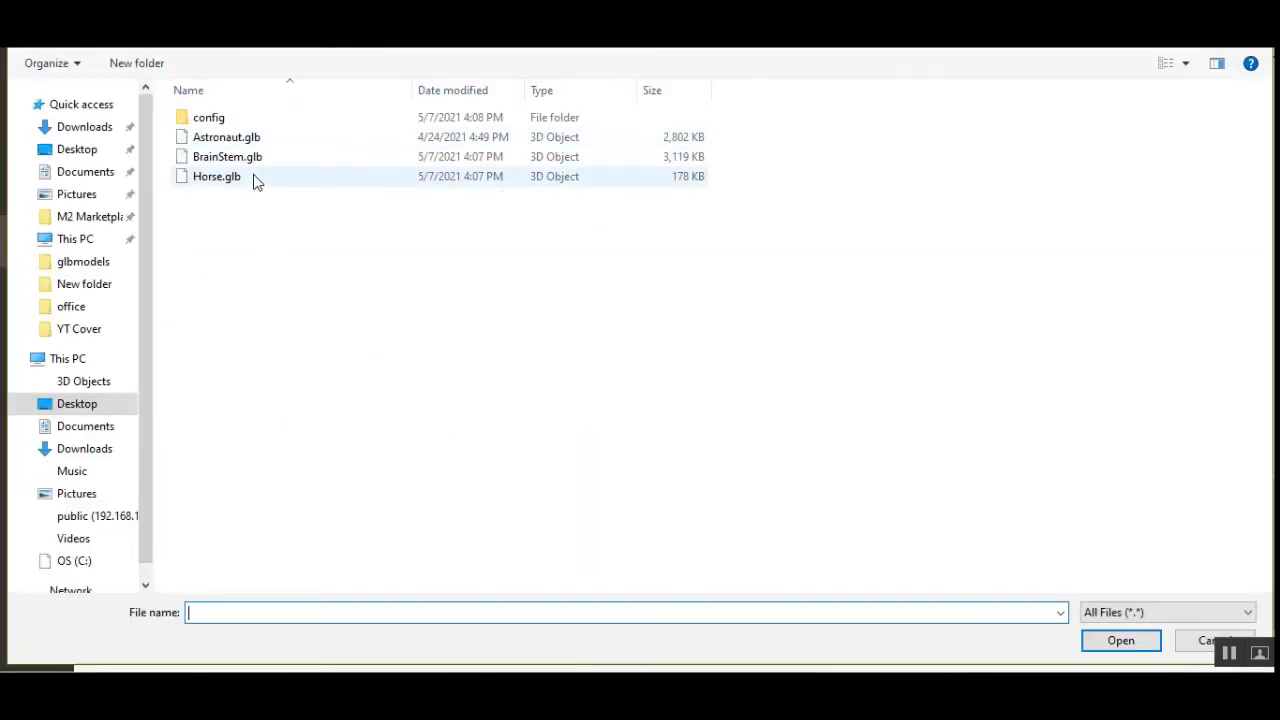
double_click(247, 158)
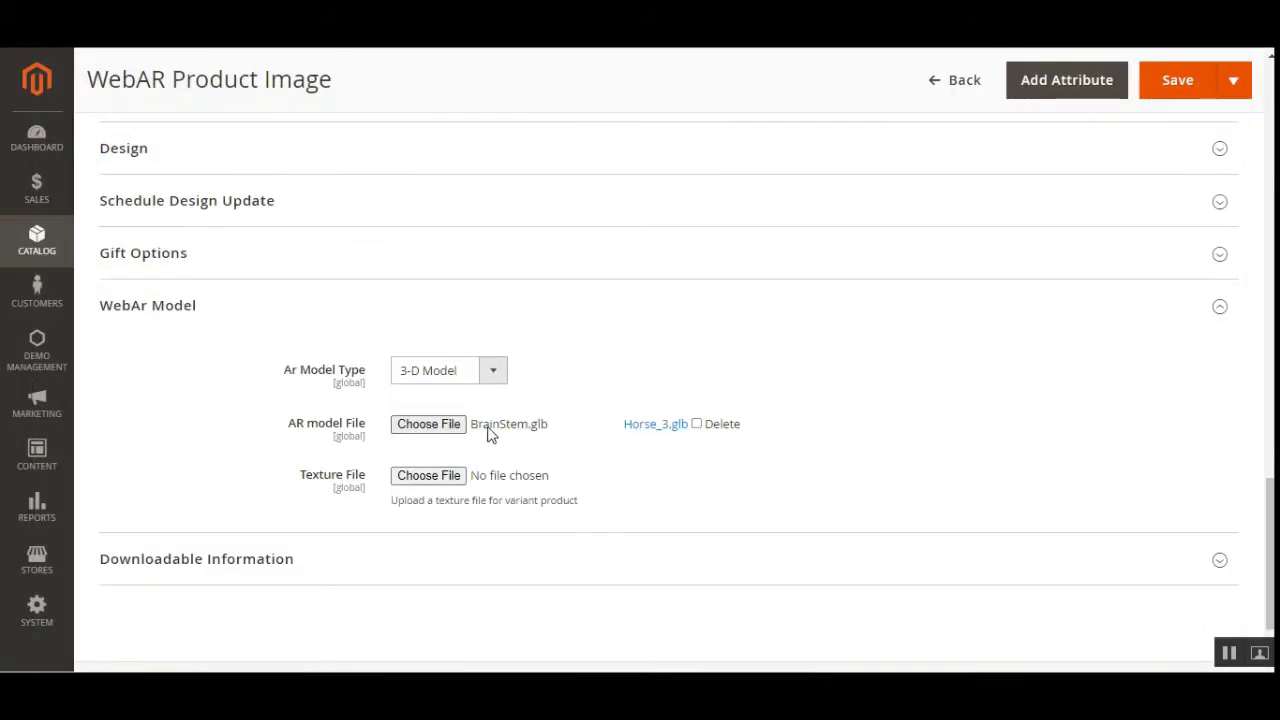
left_click(1174, 85)
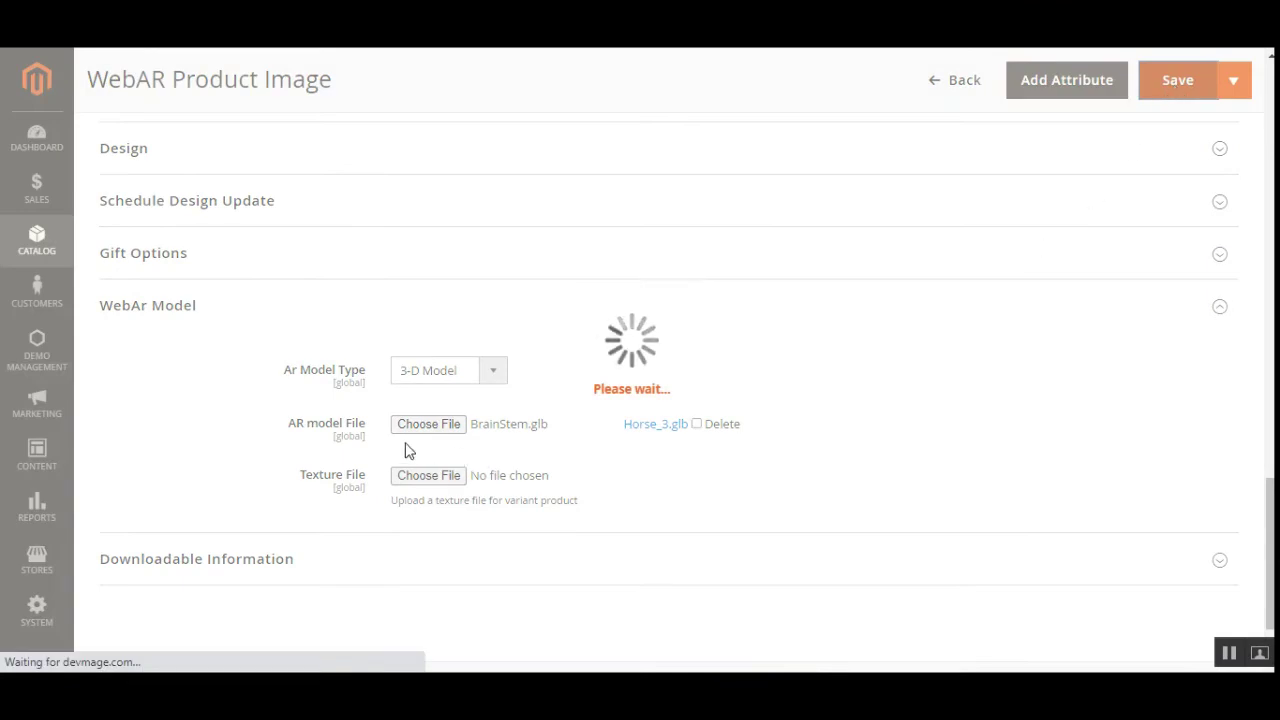
scroll(1265, 502, "up", 3)
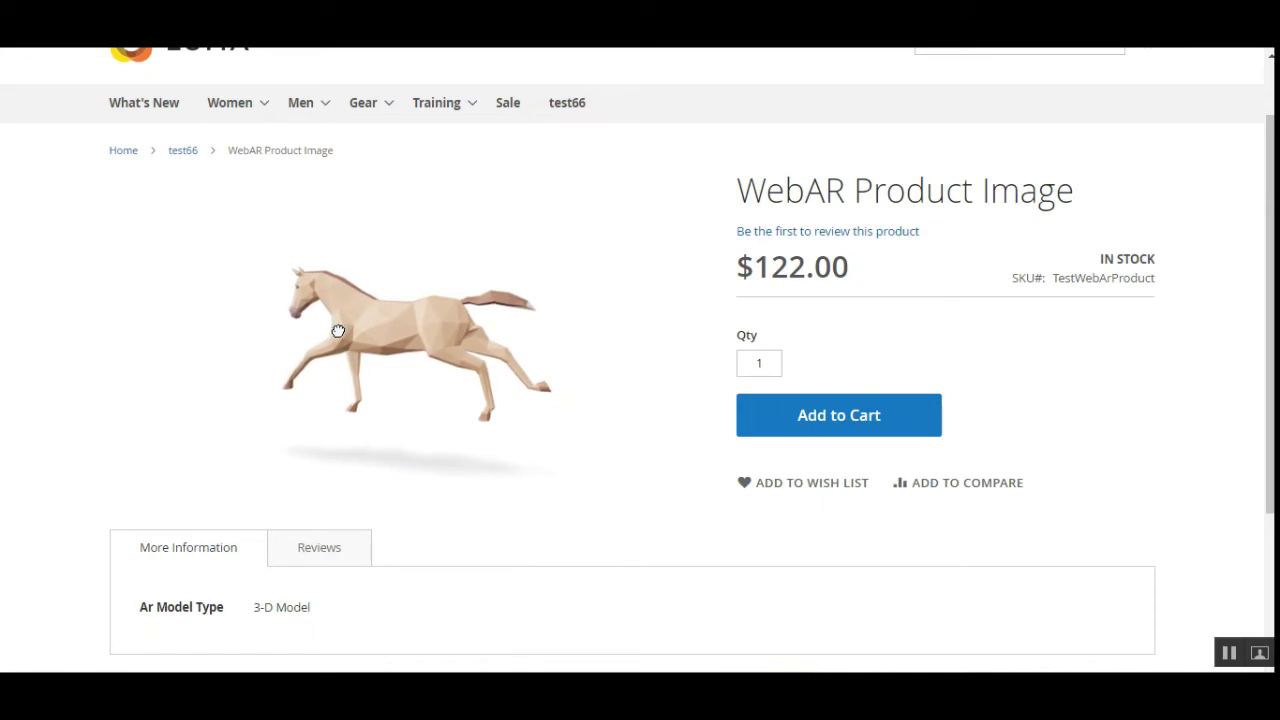
- Rotate the horse model in the storefront 3D viewer to face right and toward the viewer
left_click_drag(338, 331, 499, 340)
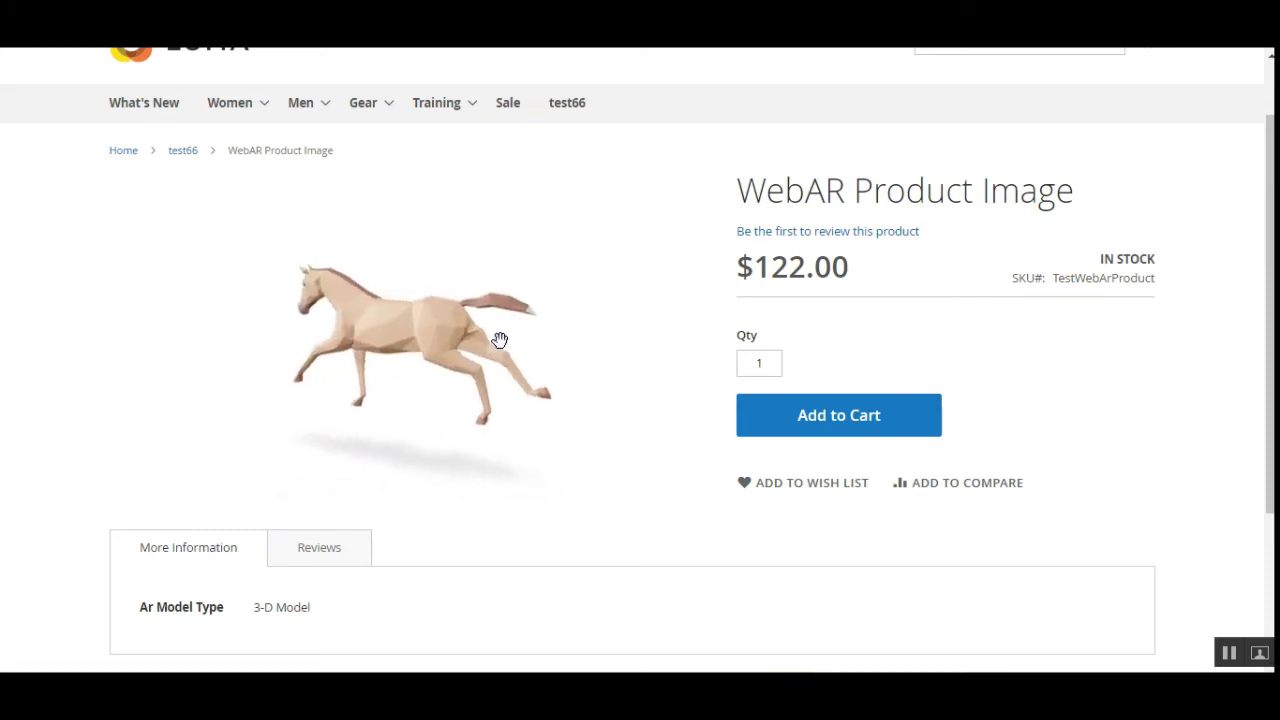
left_click_drag(371, 341, 421, 353)
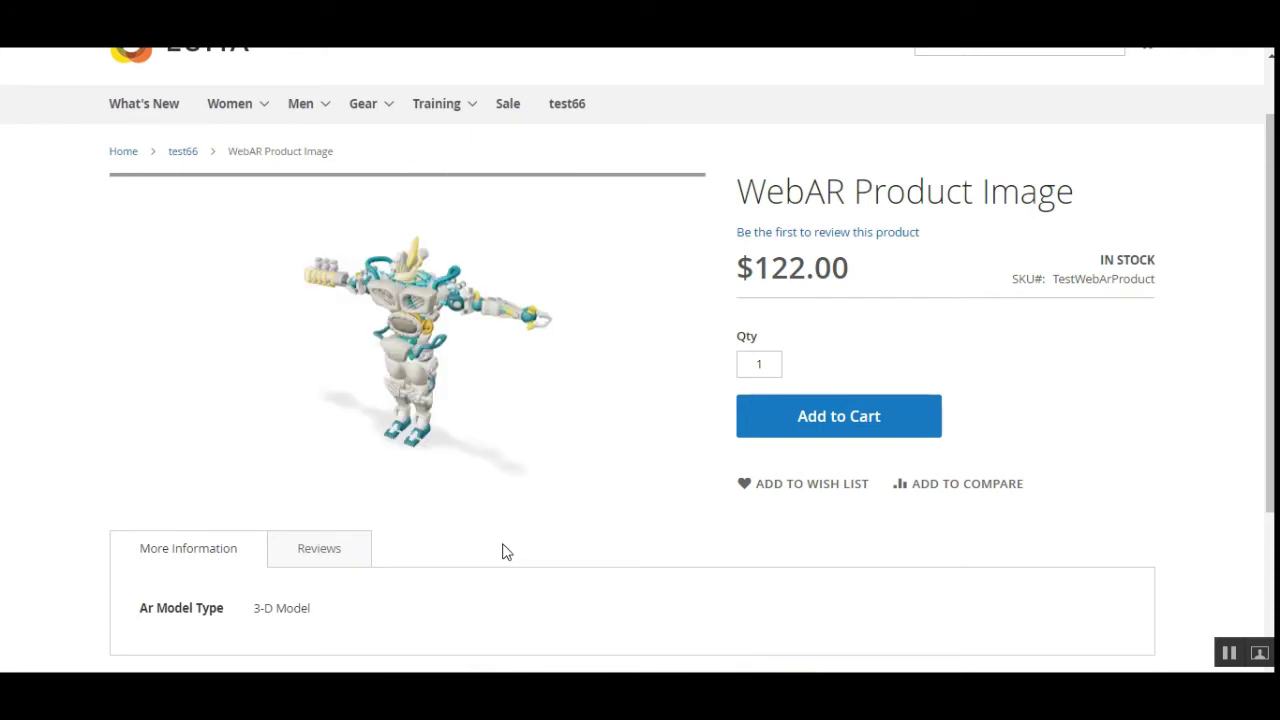
left_click_drag(413, 345, 347, 299)
left_click_drag(331, 355, 318, 289)
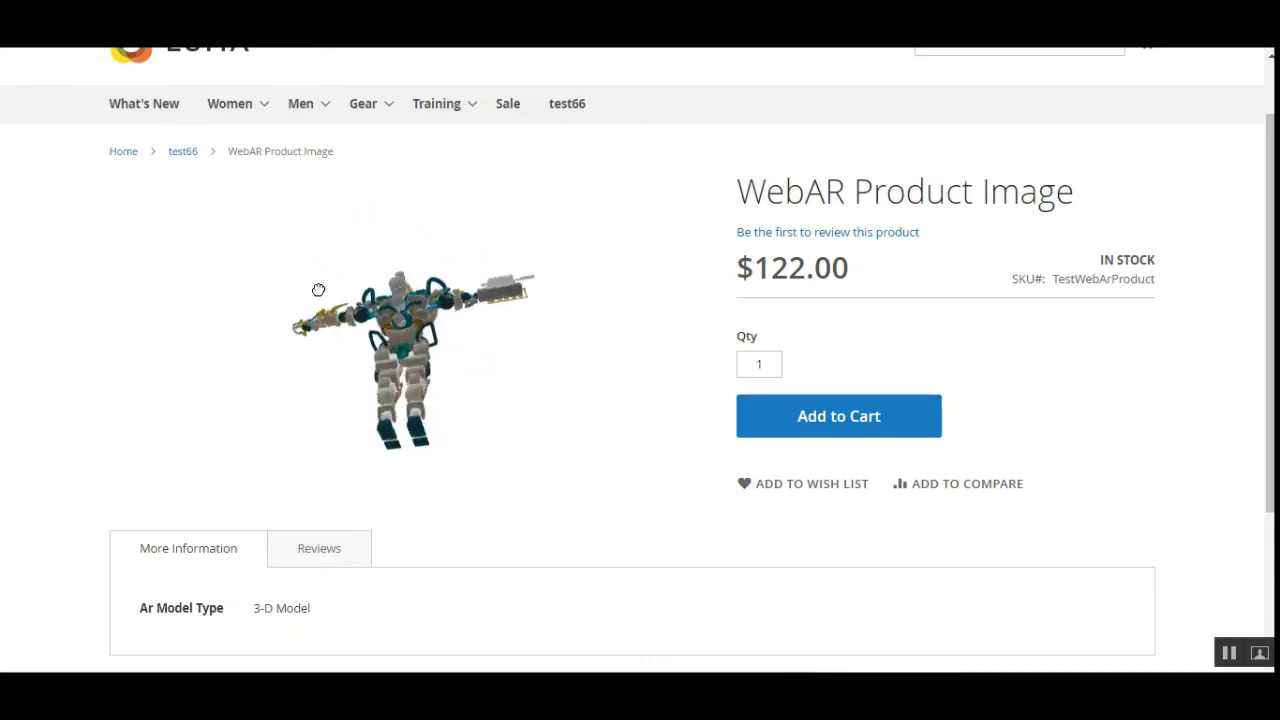
left_click_drag(477, 333, 437, 347)
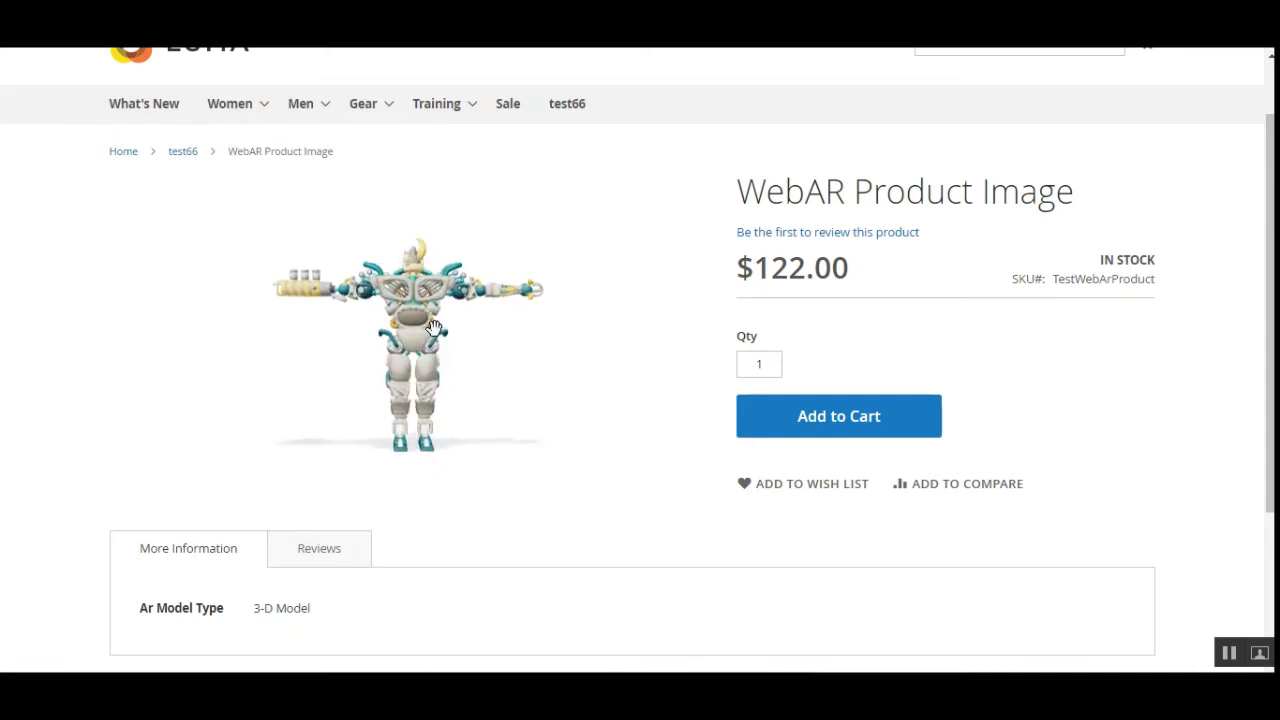
mouse_move(415, 305)
left_mouse_down()
mouse_move(471, 309)
mouse_move(443, 346)
mouse_move(408, 300)
left_mouse_up()
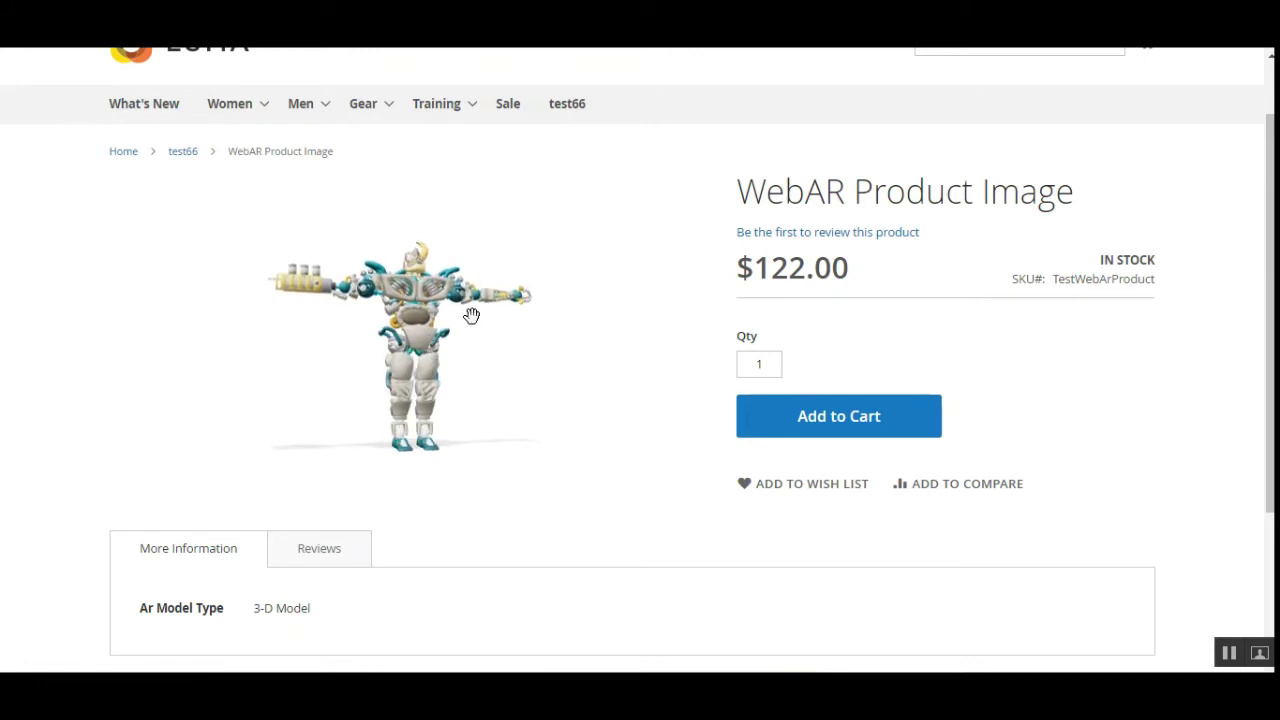
mouse_move(460, 353)
left_mouse_down()
mouse_move(394, 356)
mouse_move(477, 363)
left_mouse_up()
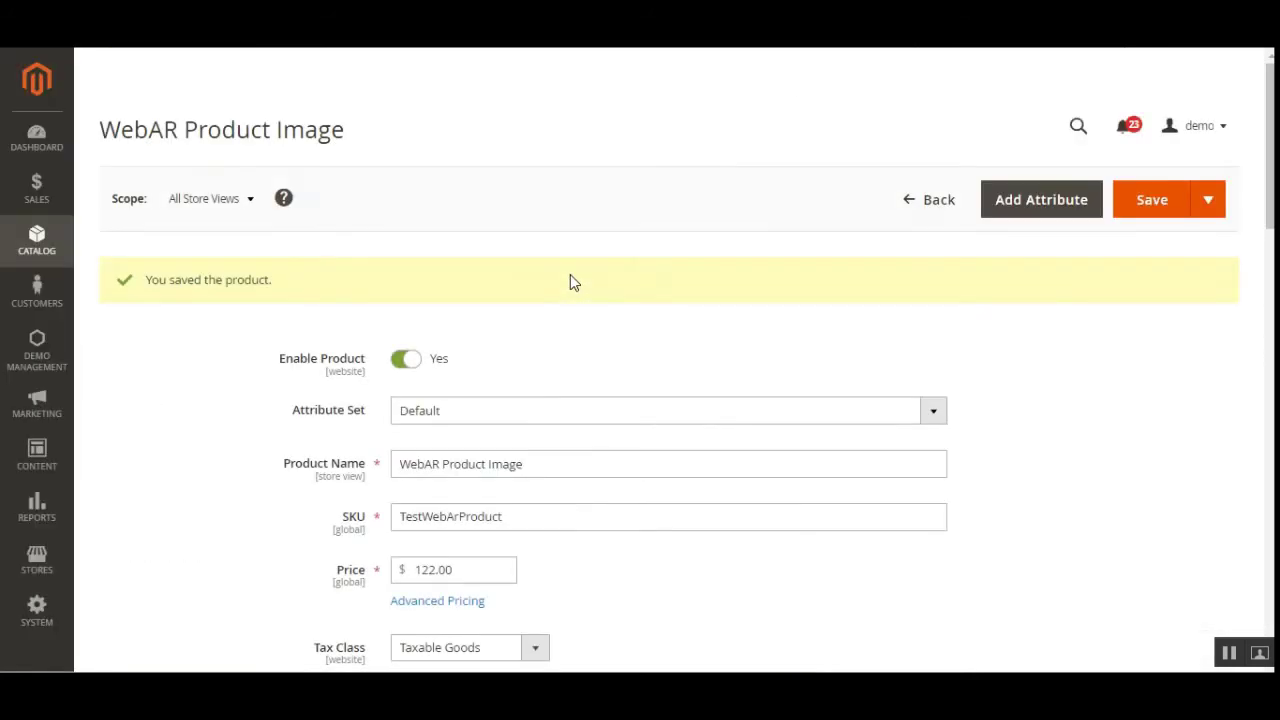
- From Catalog > Products, start a new Simple Product using the Add Product menu
scroll(1238, 522, "down", 15)
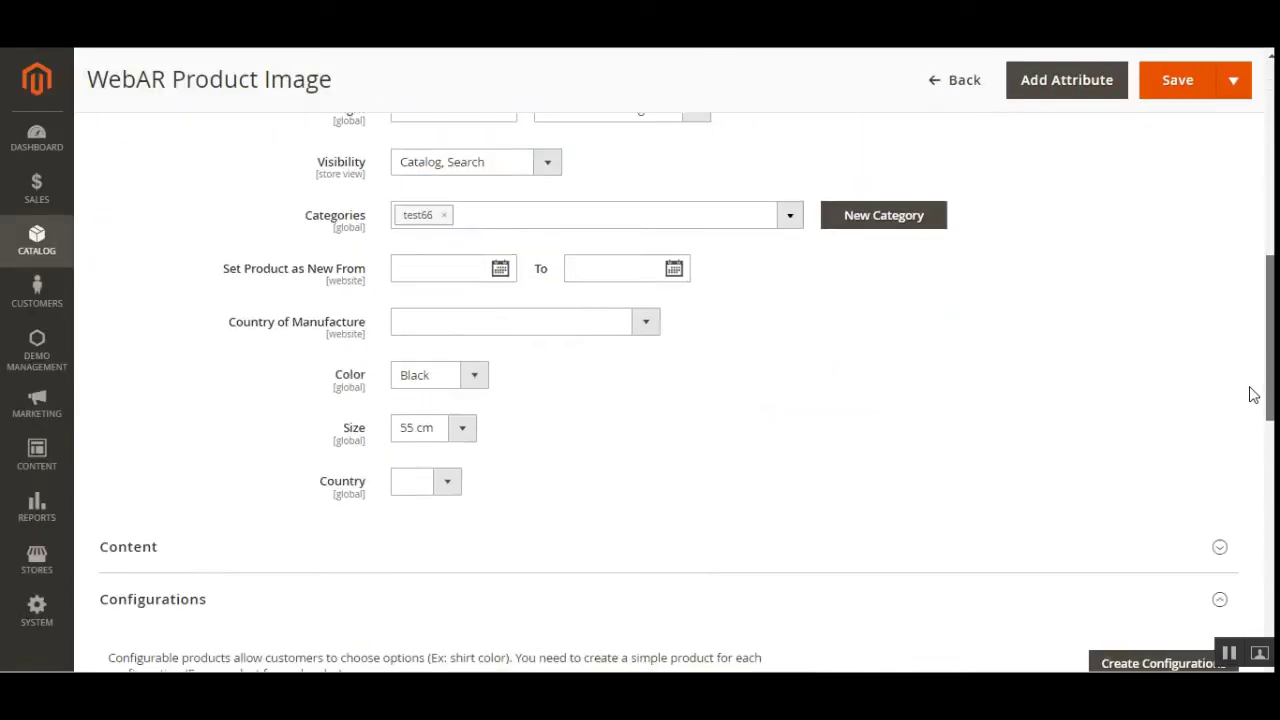
scroll(1238, 522, "down", 5)
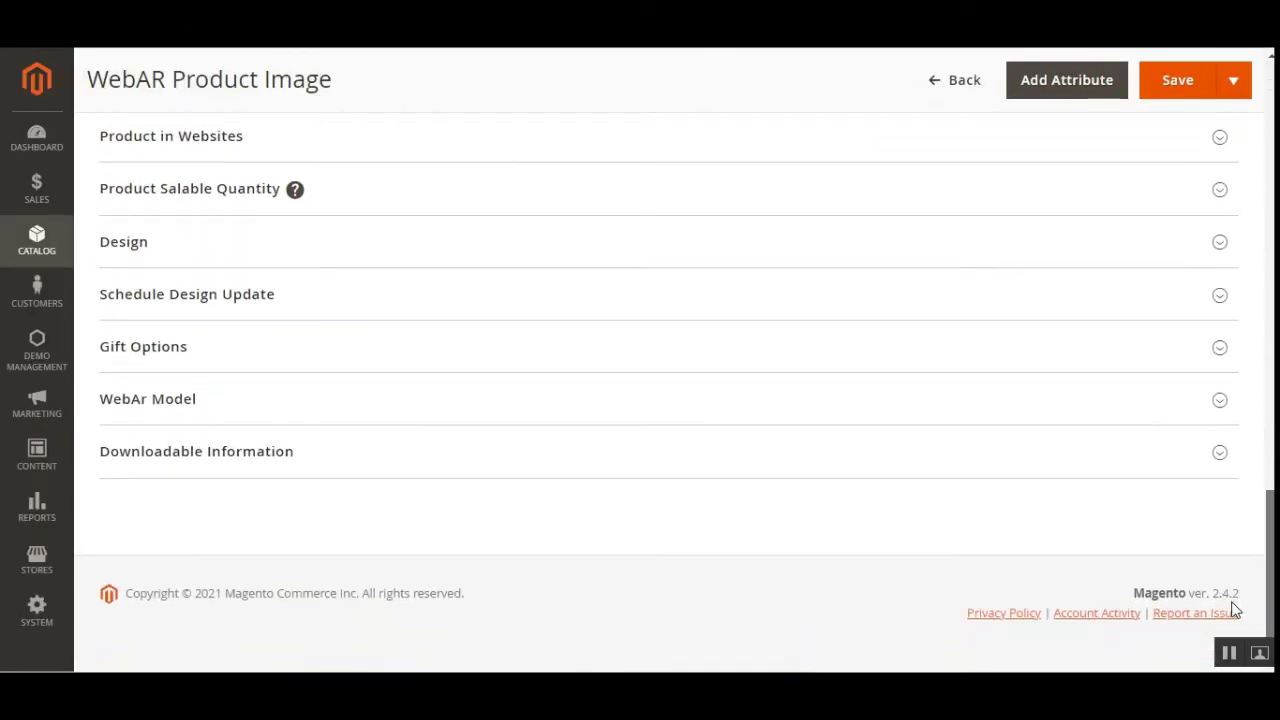
scroll(1234, 606, "up", 15)
scroll(1240, 315, "up", 7)
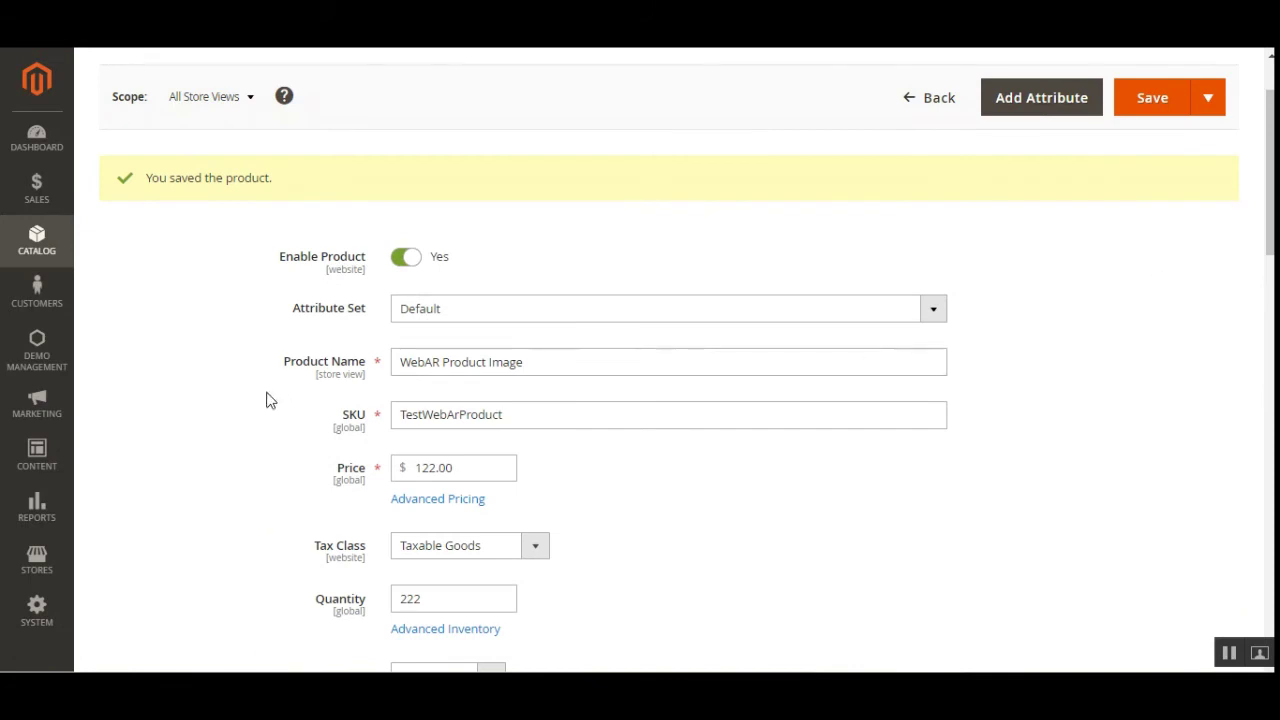
left_click(24, 232)
left_click(174, 157)
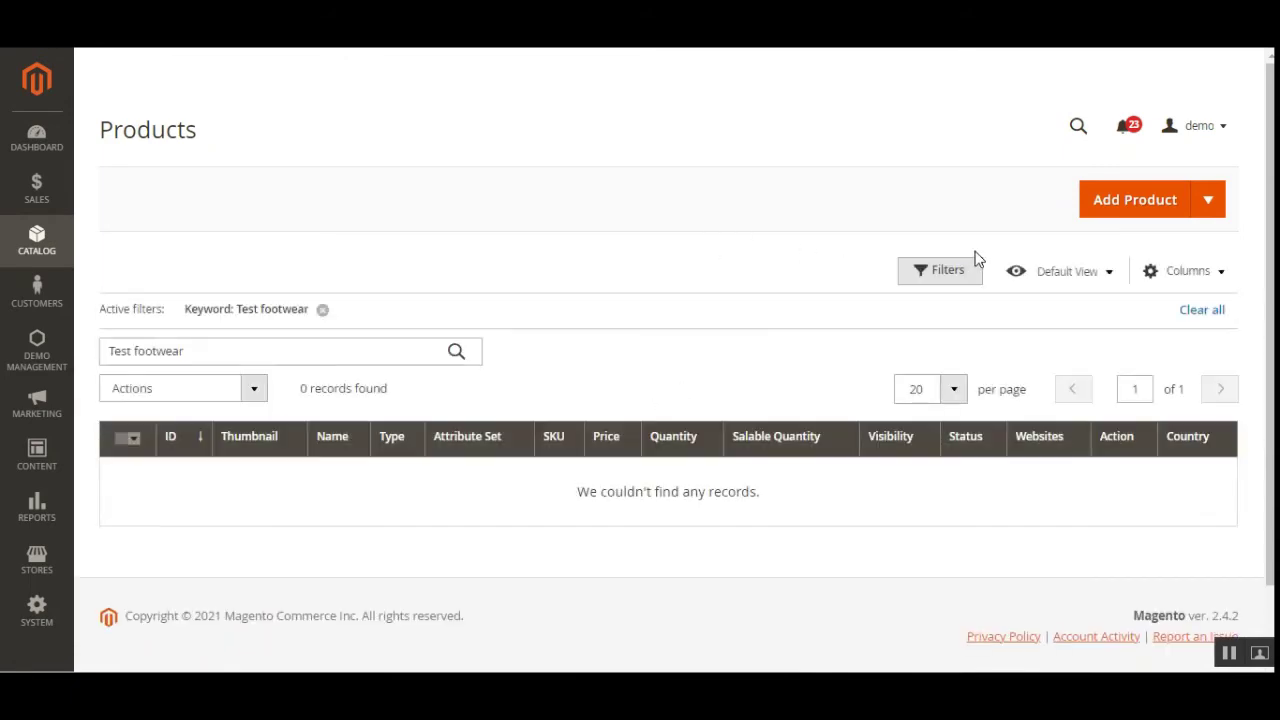
left_click(1207, 201)
left_click(1166, 246)
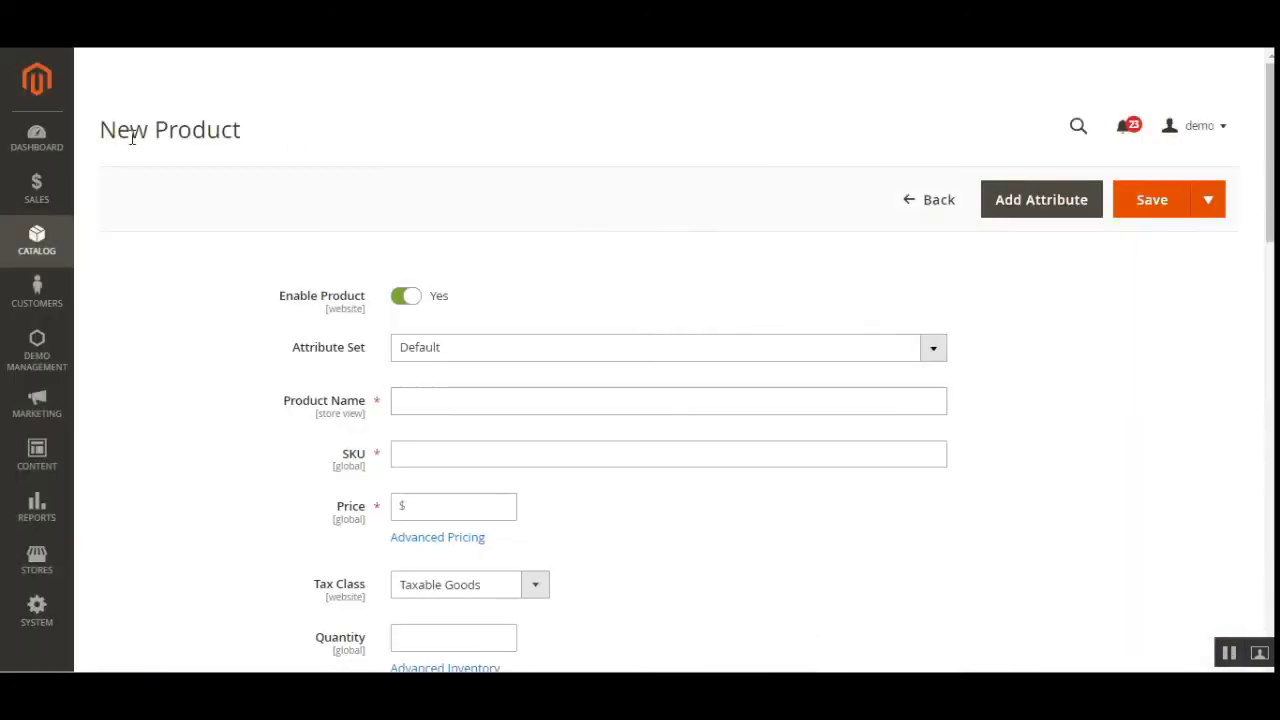
- Attach BrainStem.glb as the new simple product's AR model file under WebAr Model
left_click_drag(131, 138, 486, 194)
left_click_drag(1270, 147, 1134, 560)
left_click(150, 410)
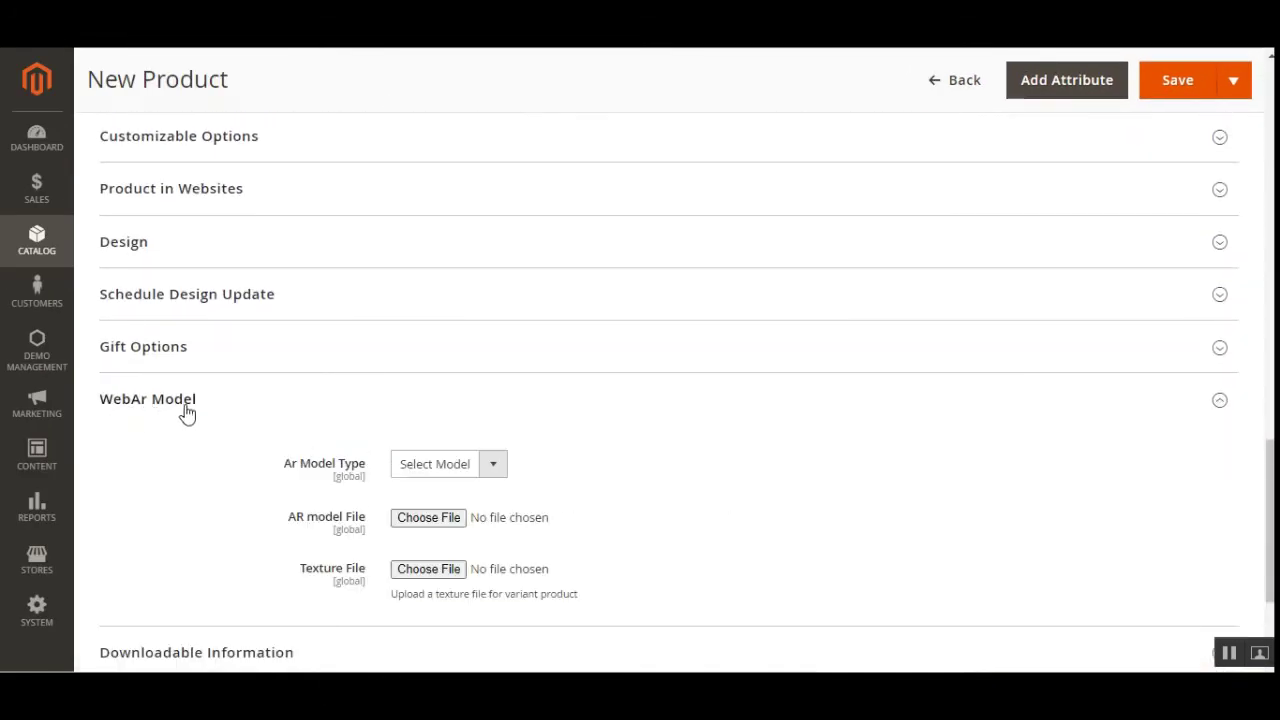
scroll(430, 520, "down", 1)
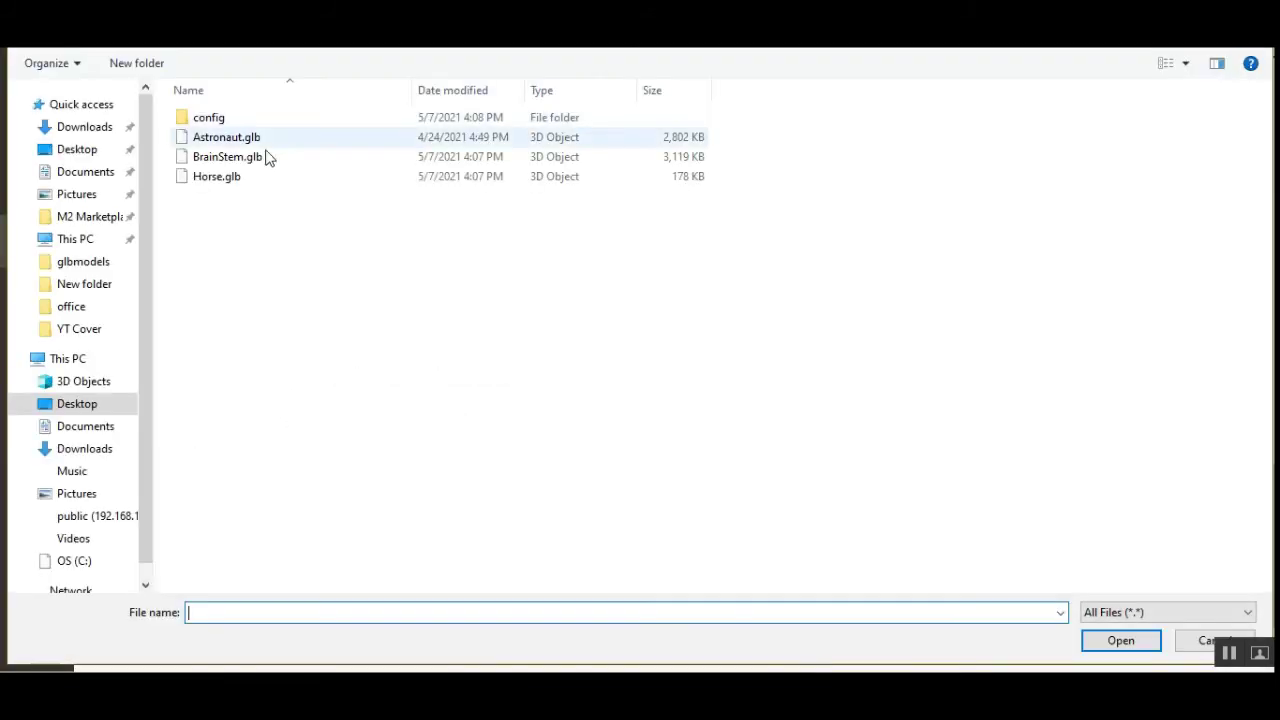
double_click(266, 157)
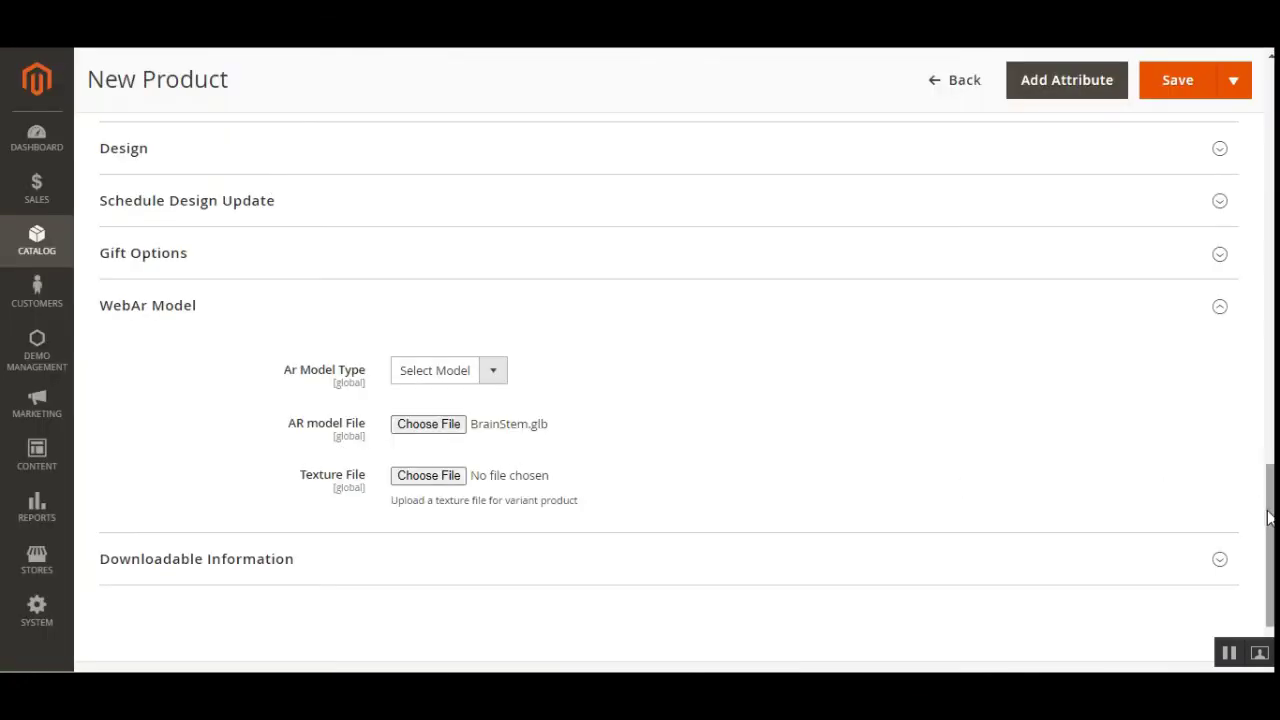
left_click_drag(1270, 518, 1270, 241)
scroll(1111, 166, "up", 5)
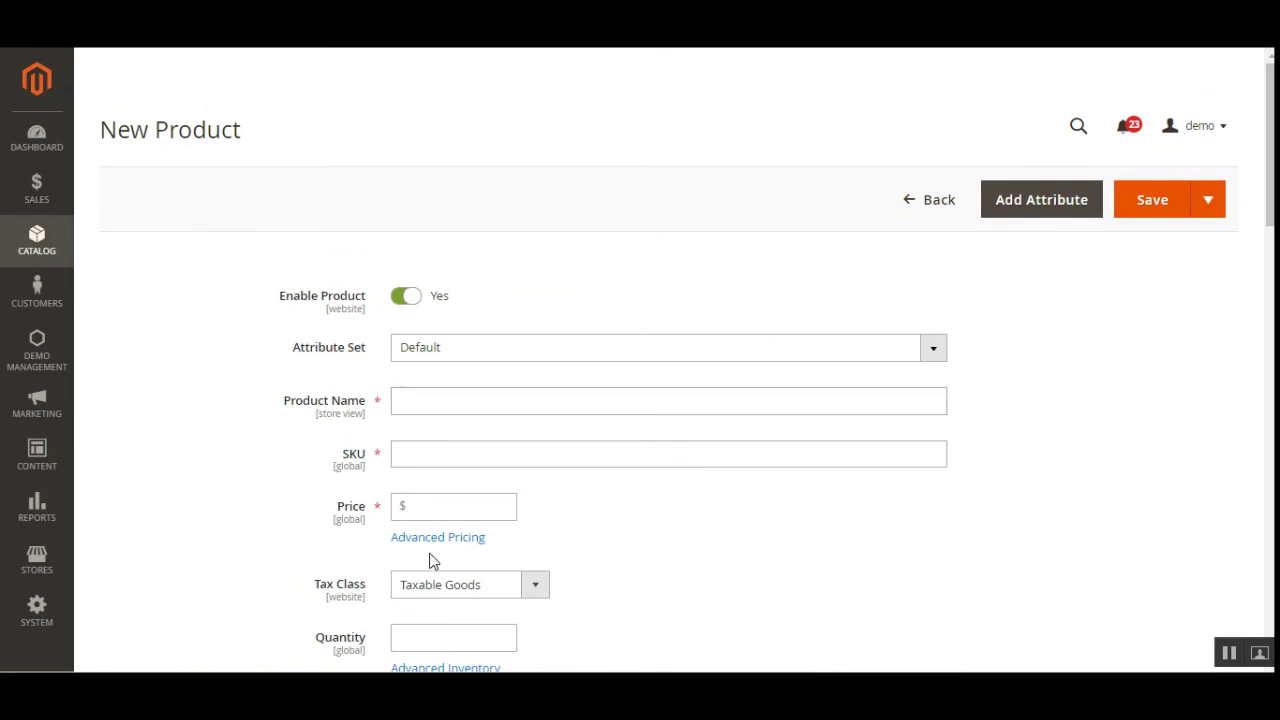
scroll(434, 551, "down", 5)
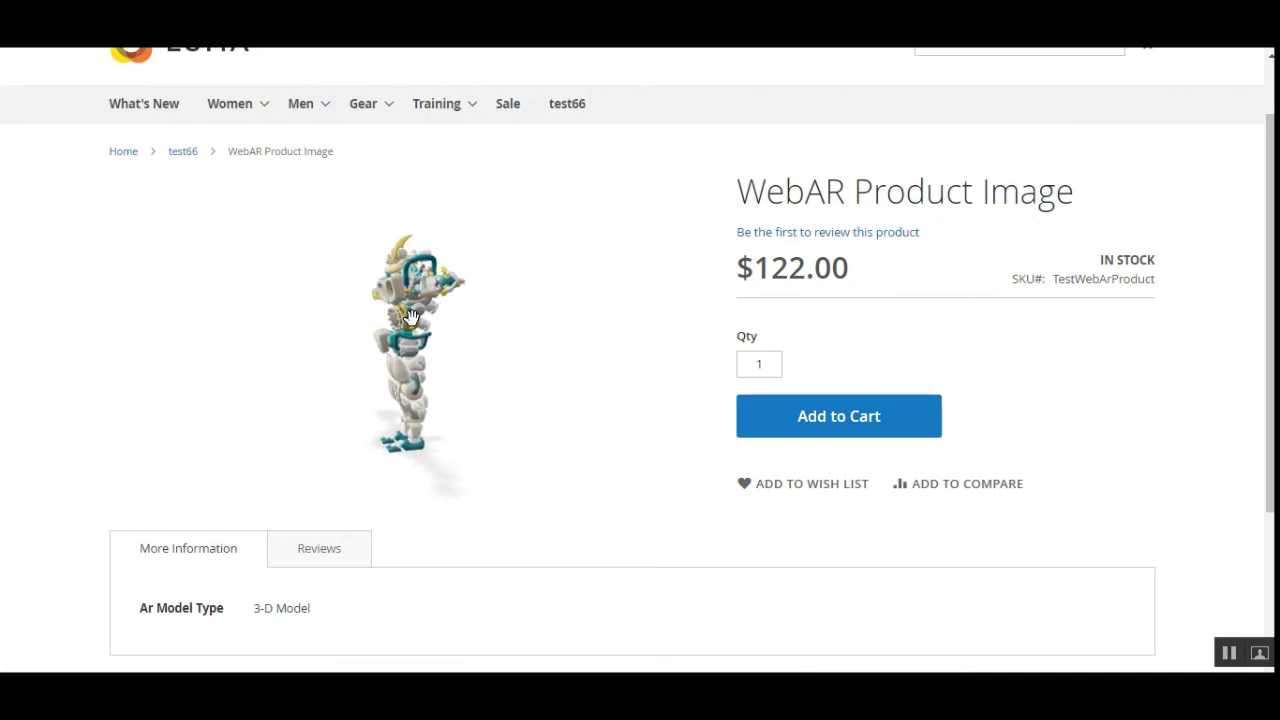
- Rotate the BrainStem robot model on the storefront to a front view
left_click_drag(413, 315, 452, 318)
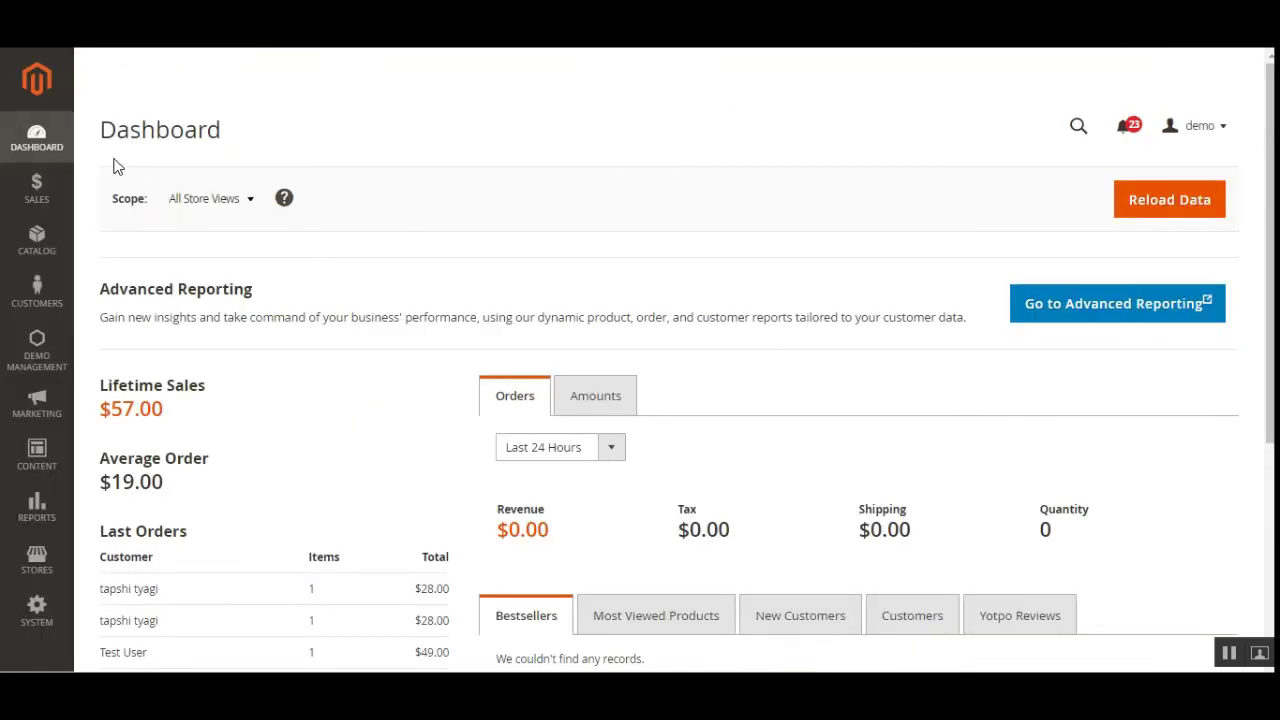
- Set Enable to Yes in the Webkul > WebAr section of the store configuration
scroll(34, 620, "down", 3)
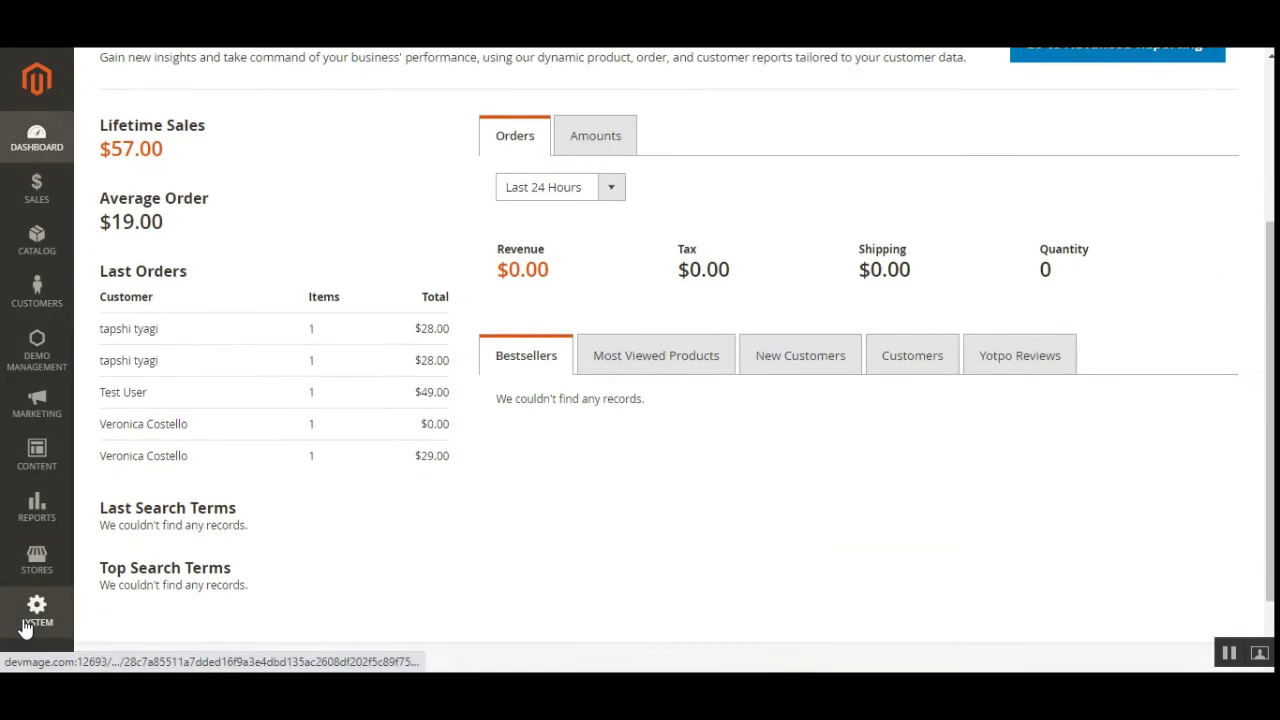
left_click(36, 560)
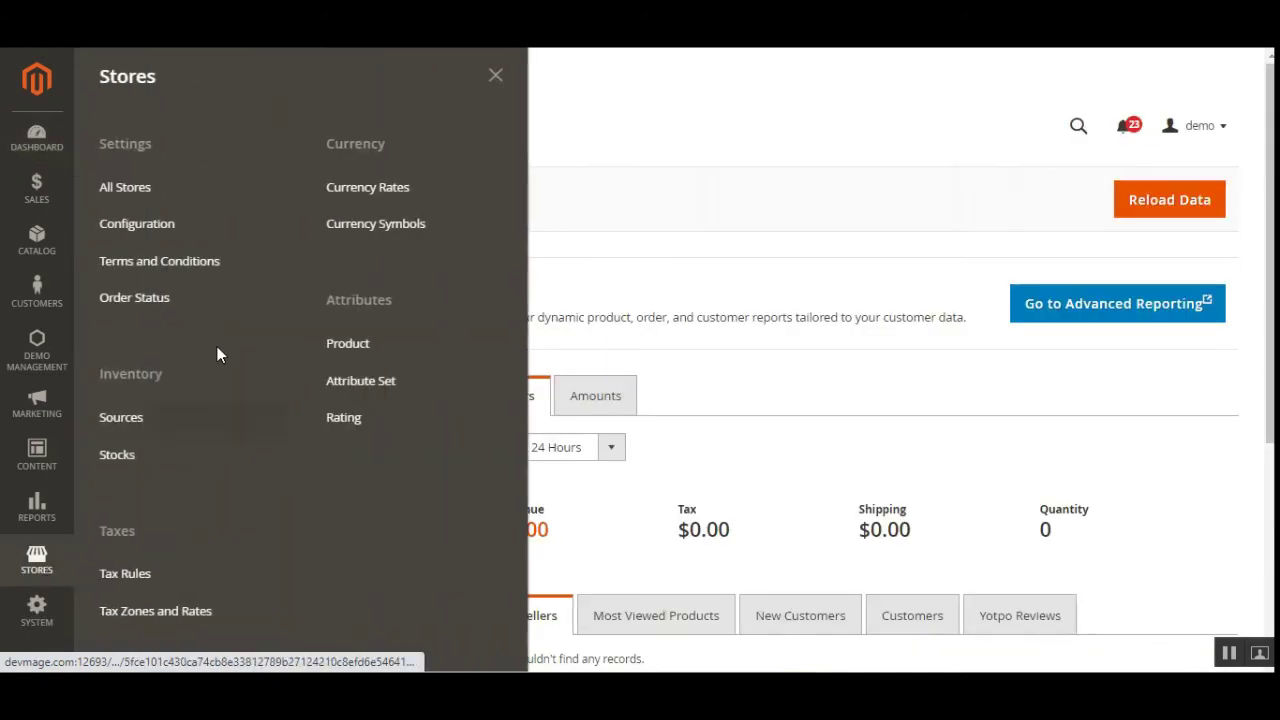
left_click(163, 232)
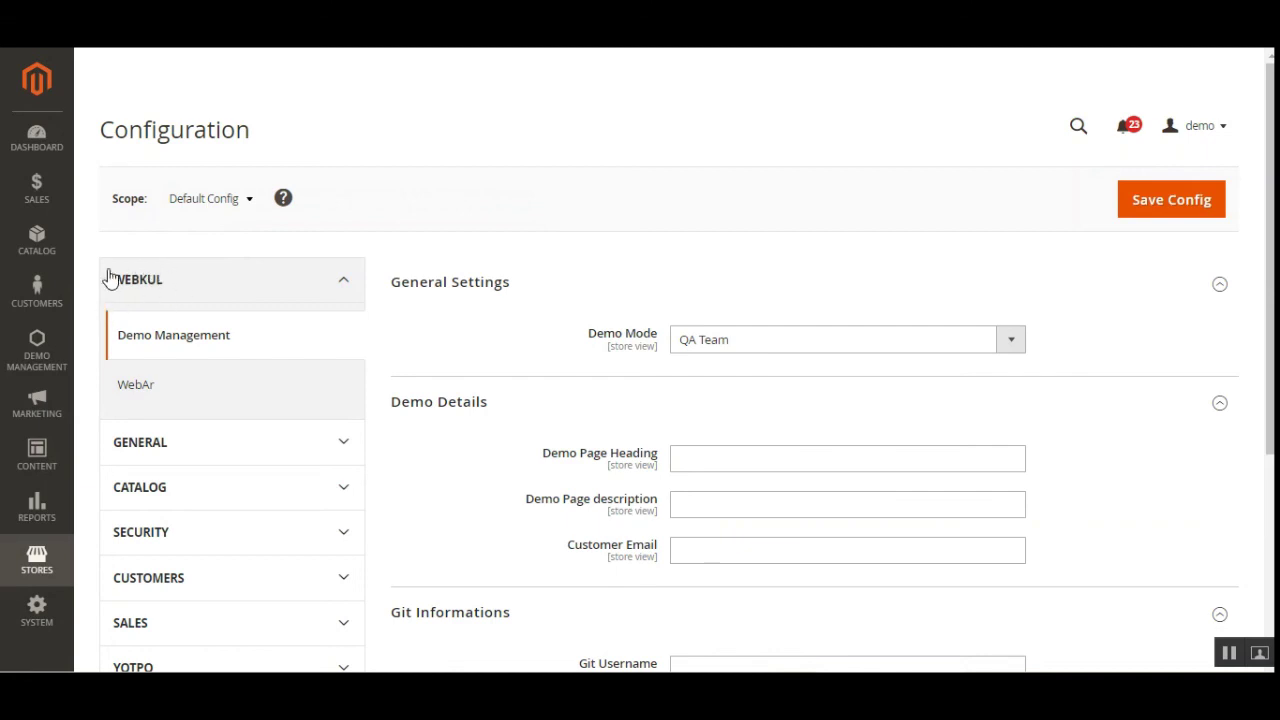
left_click(157, 397)
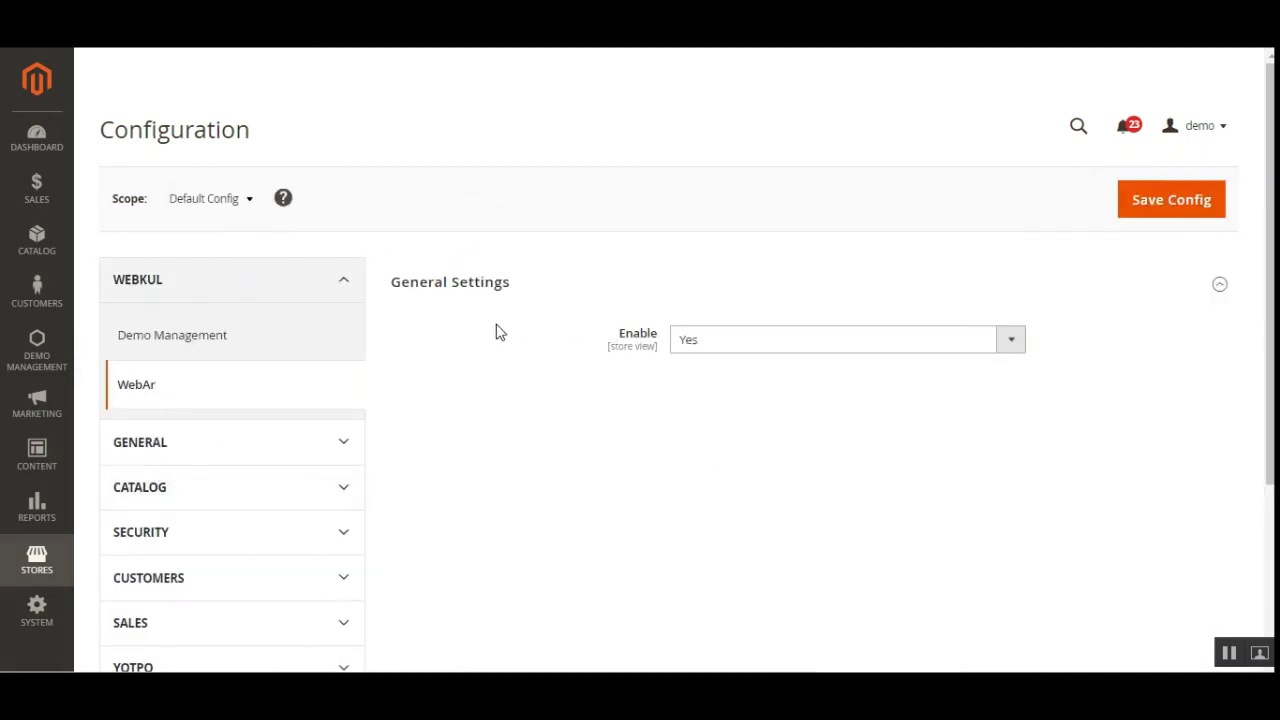
left_click(801, 344)
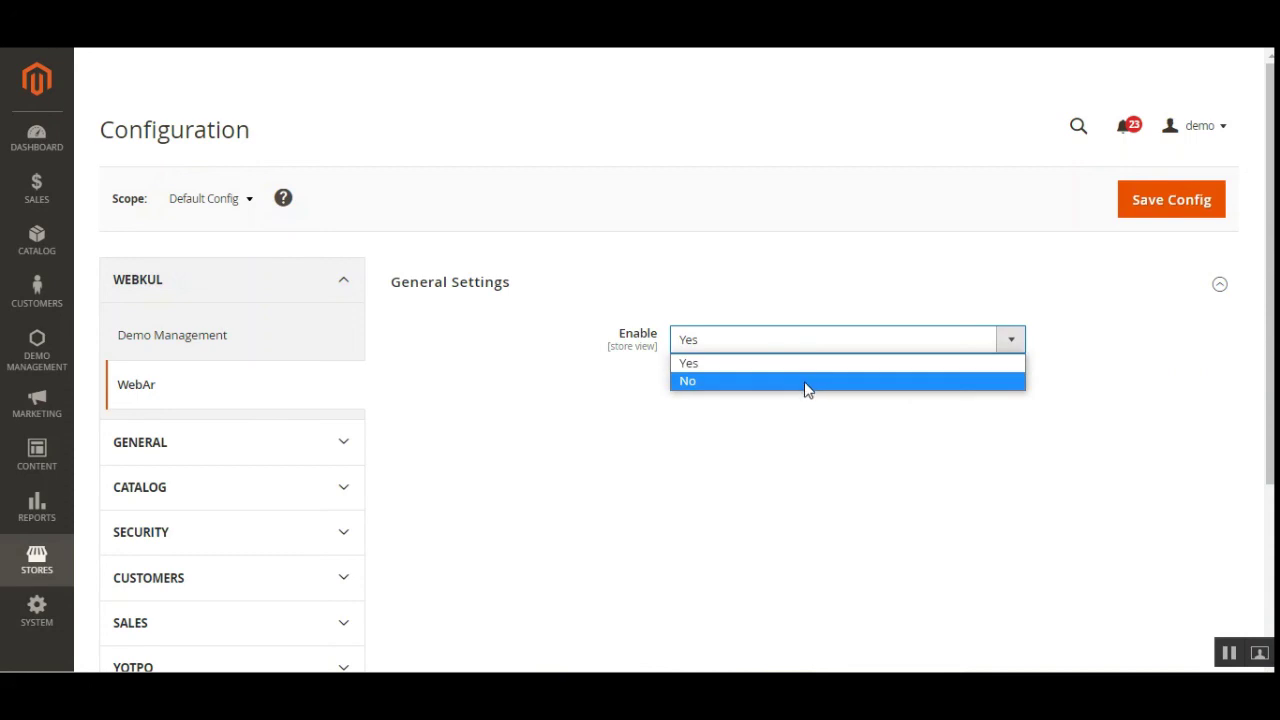
left_click(990, 383)
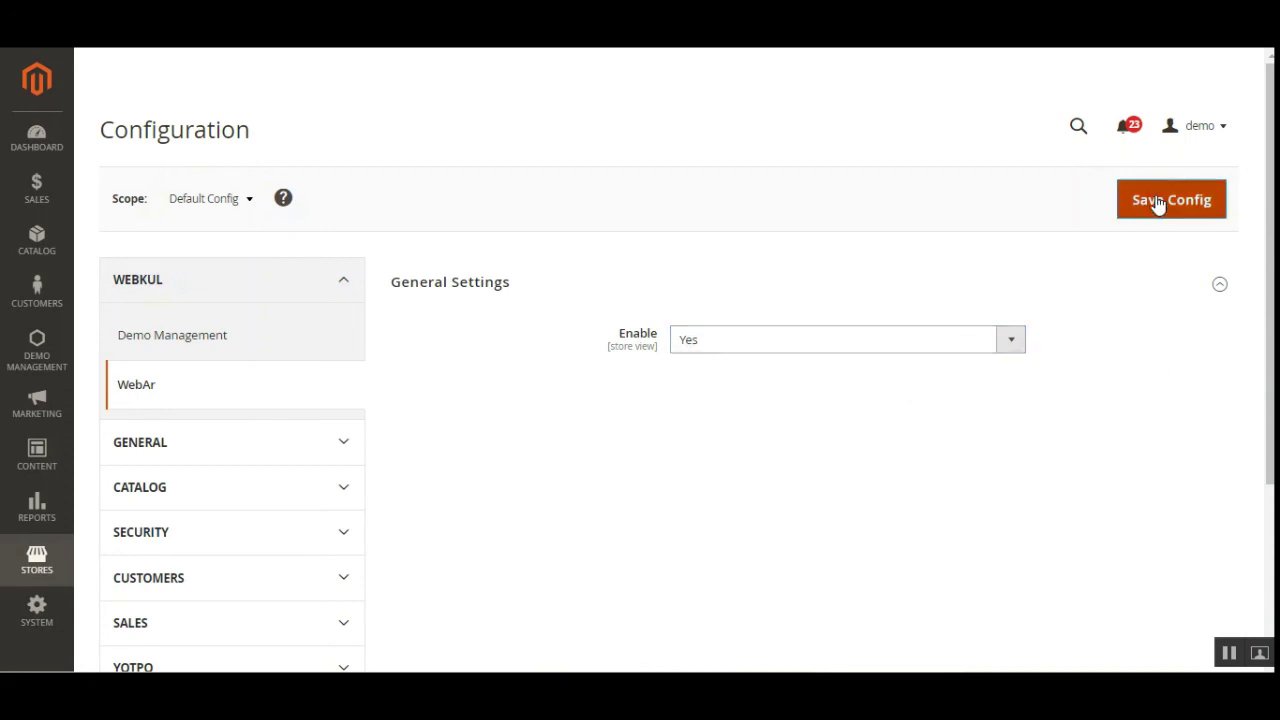